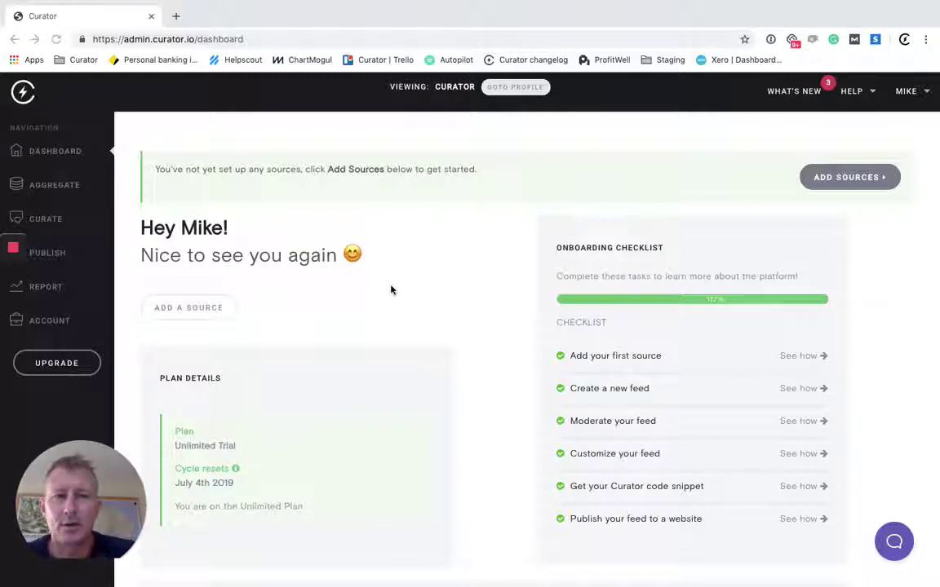
Step: Start creating a new content source for the feeds, reaching the choice of social network
left_click(47, 187)
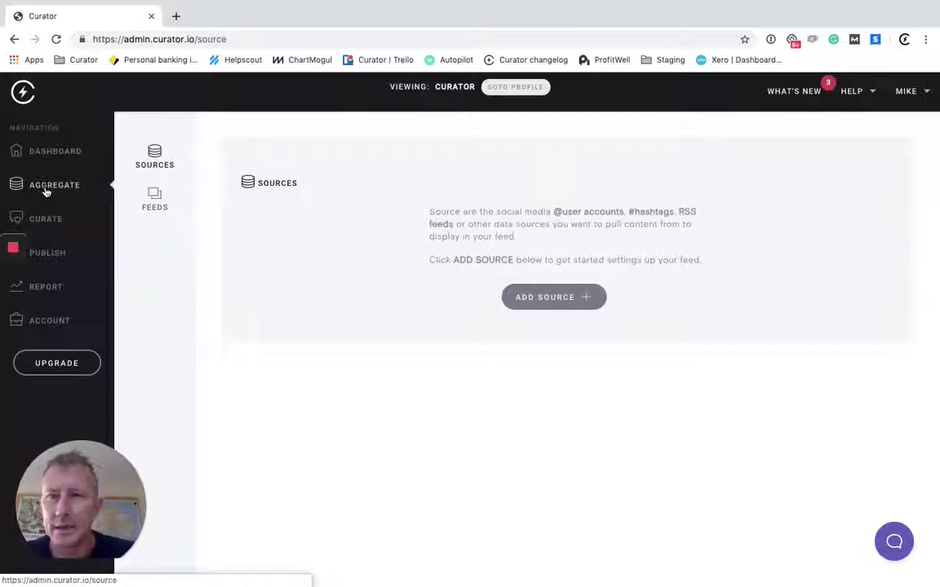
left_click(535, 306)
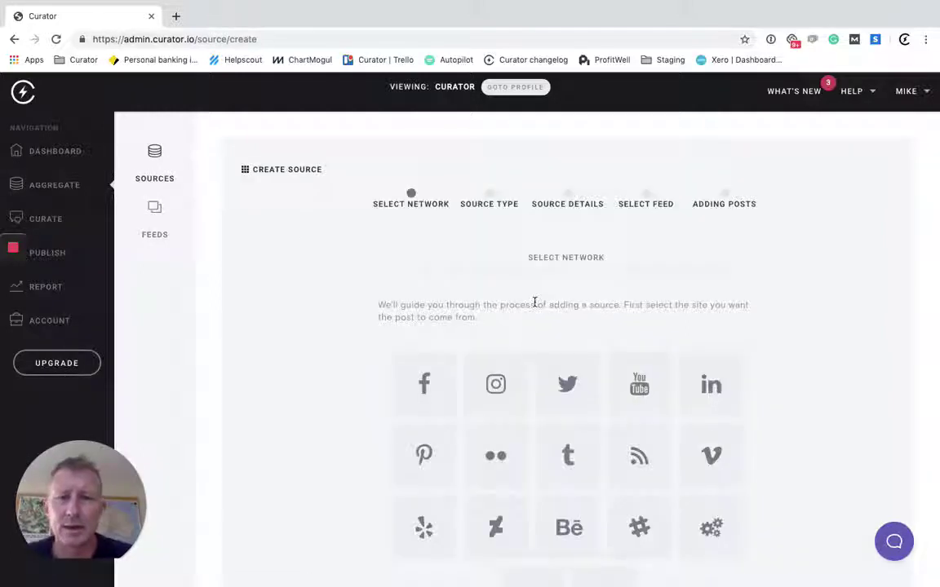
scroll(535, 303, "down", 2)
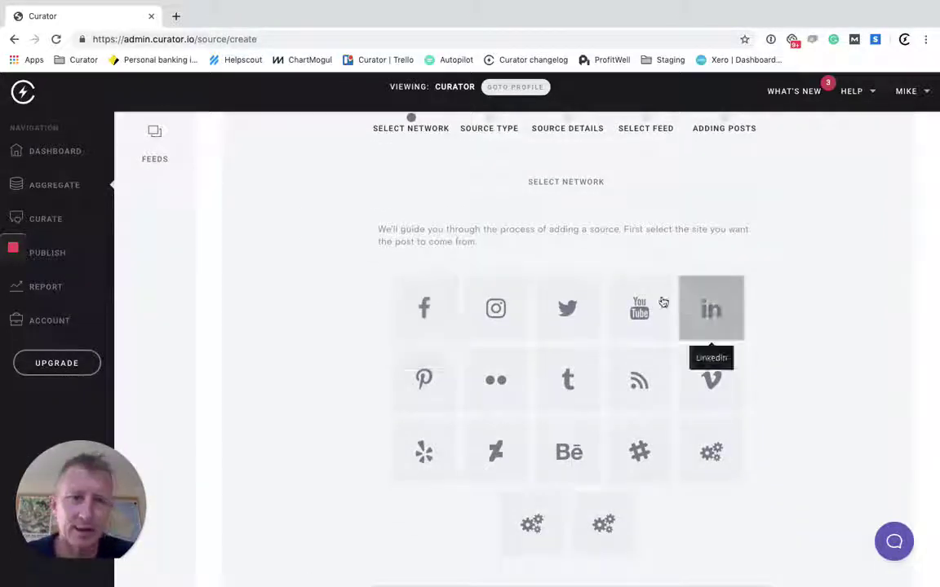
Step: Look through the source types offered for Facebook and for Twitter, returning to the network choice each time
left_click(425, 308)
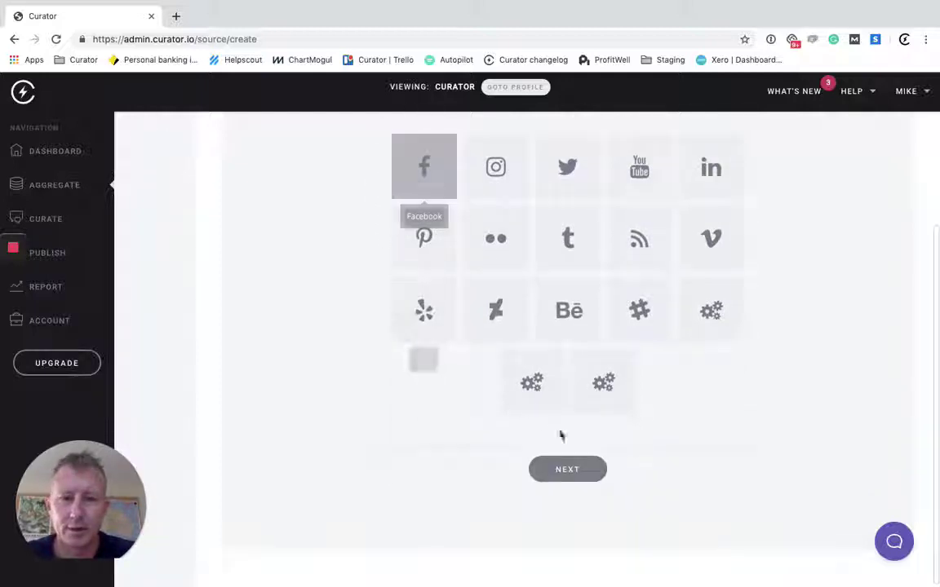
left_click(569, 469)
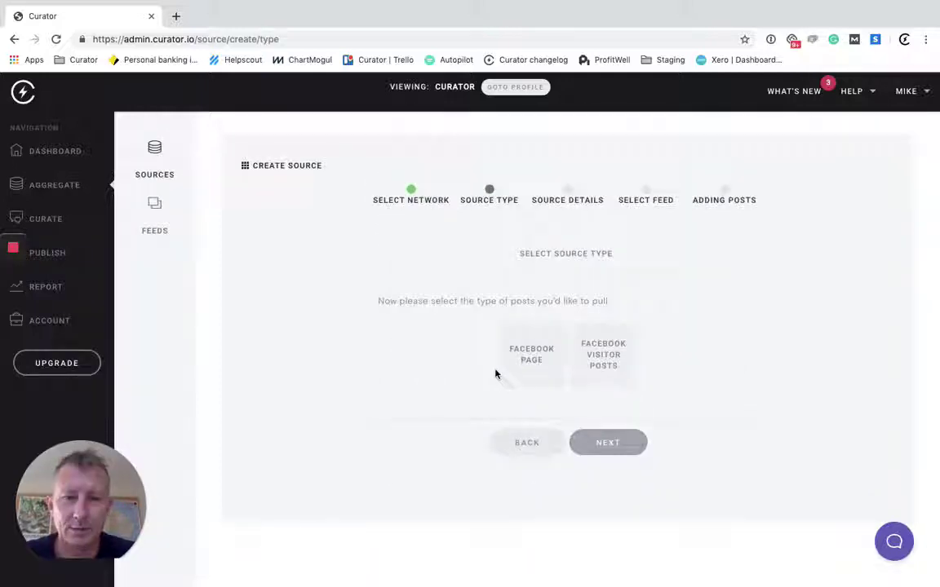
left_click(535, 351)
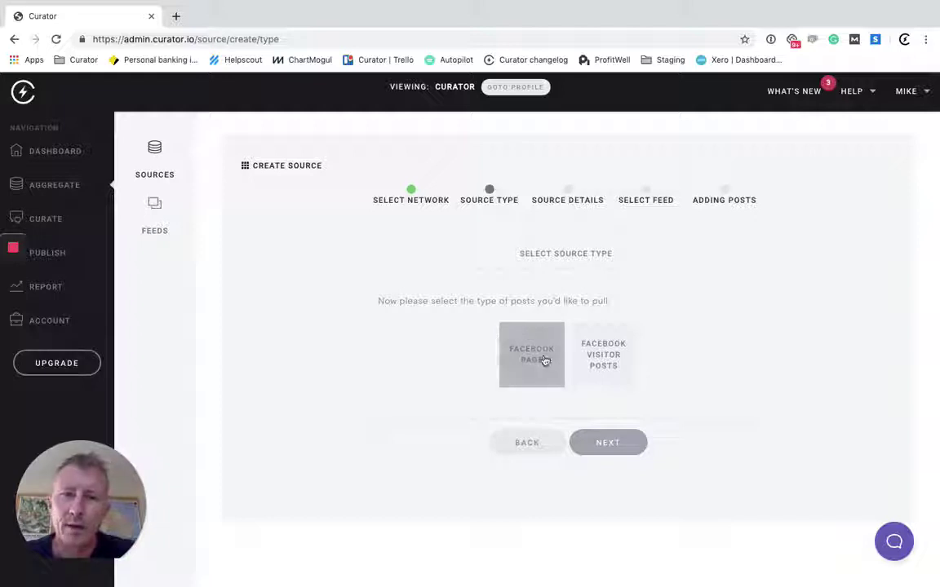
left_click(532, 445)
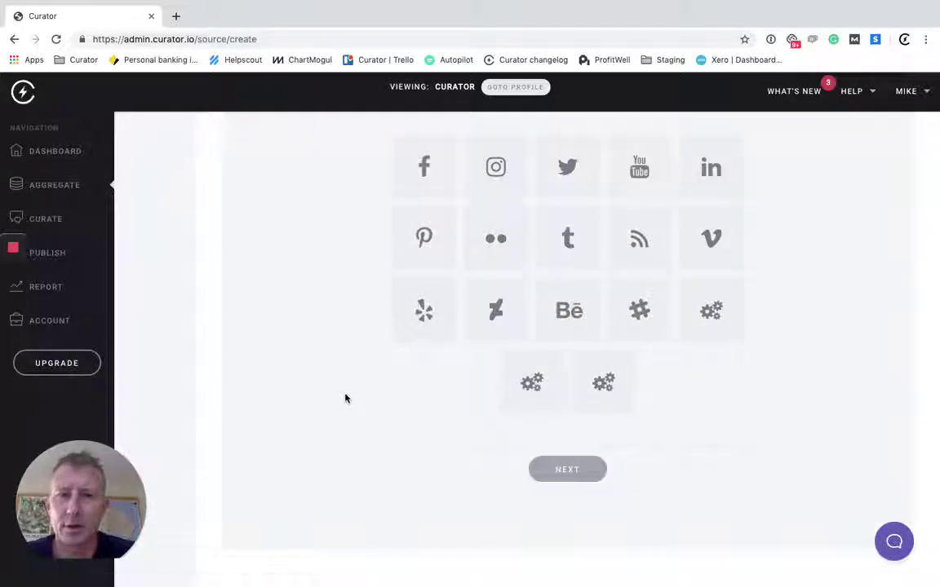
left_click(566, 178)
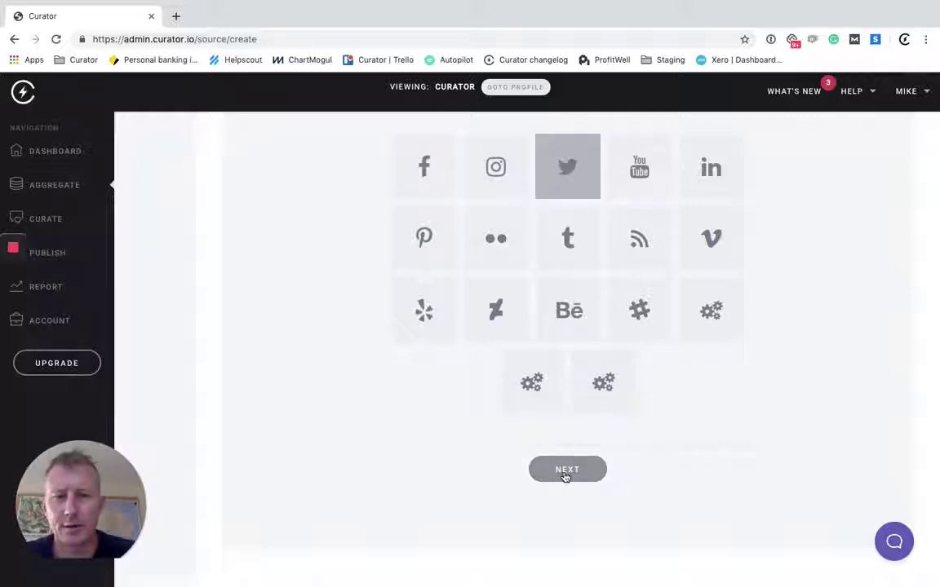
left_click(565, 473)
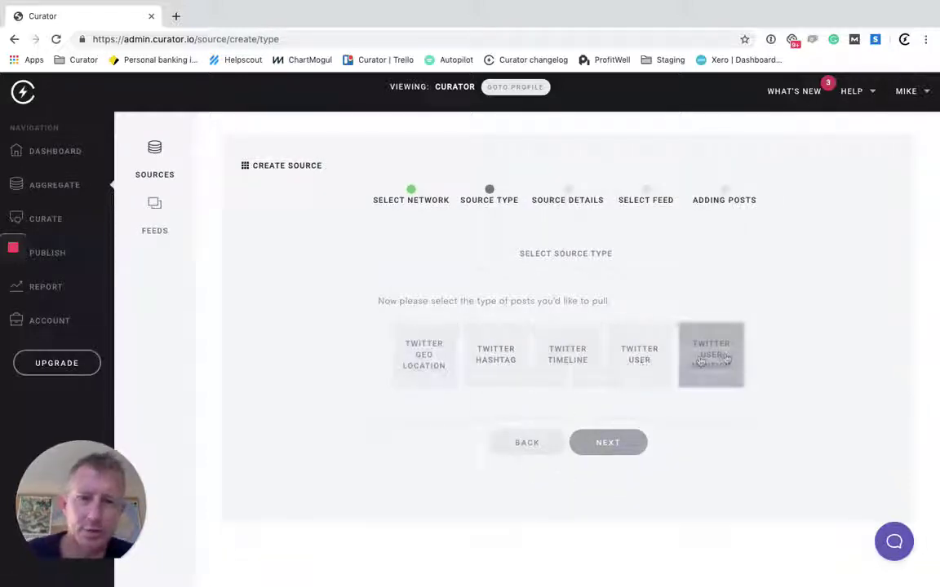
left_click(523, 443)
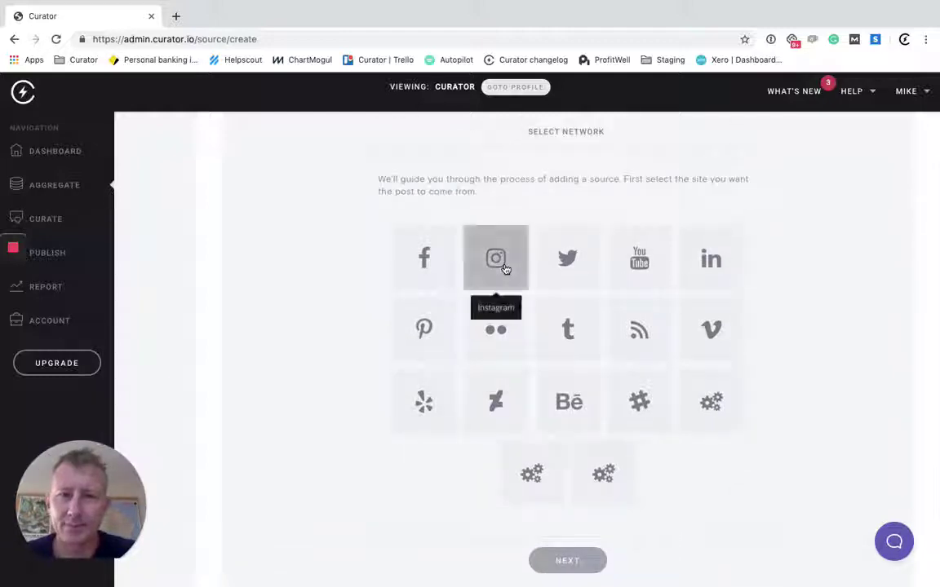
Step: Choose Instagram as the network and Instagram Business Hashtag as the source type
left_click(503, 265)
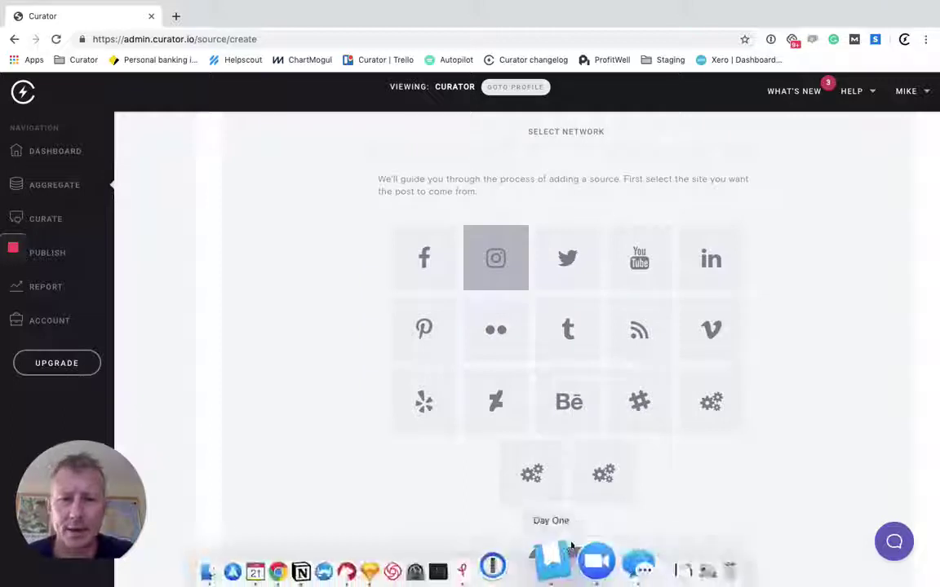
left_click(562, 558)
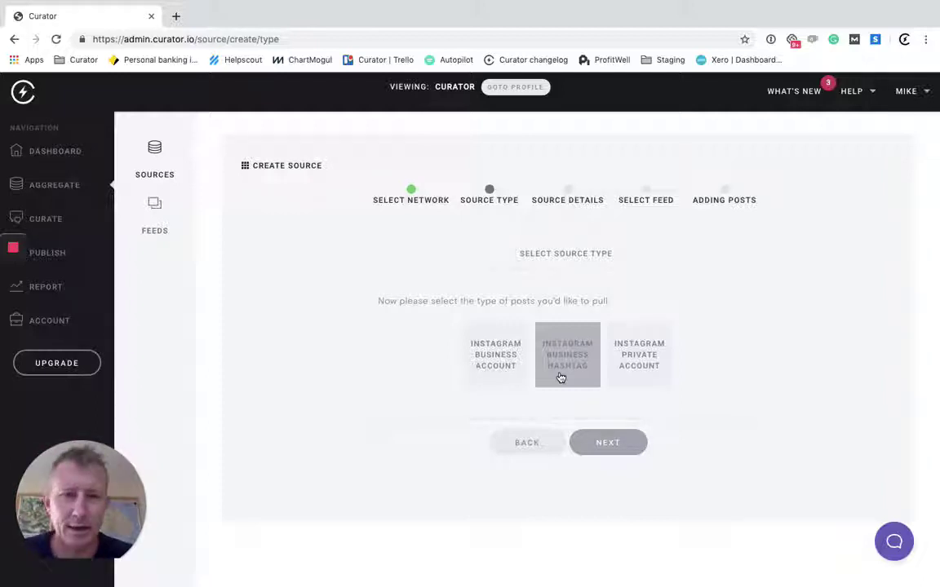
left_click(598, 445)
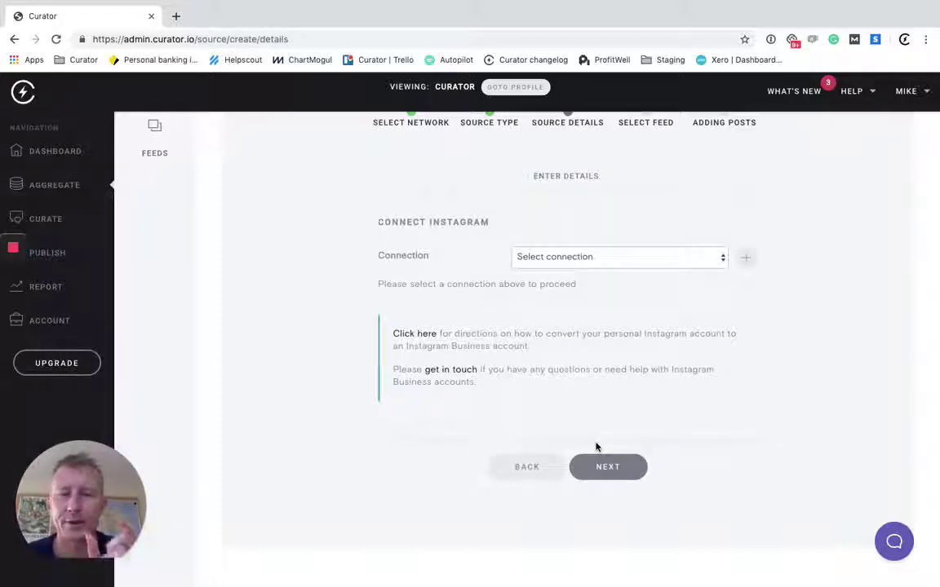
Step: Select the existing Instagram connection, set the hashtag to goprooftheday, and continue to the feed selection
left_click(635, 260)
left_click(603, 276)
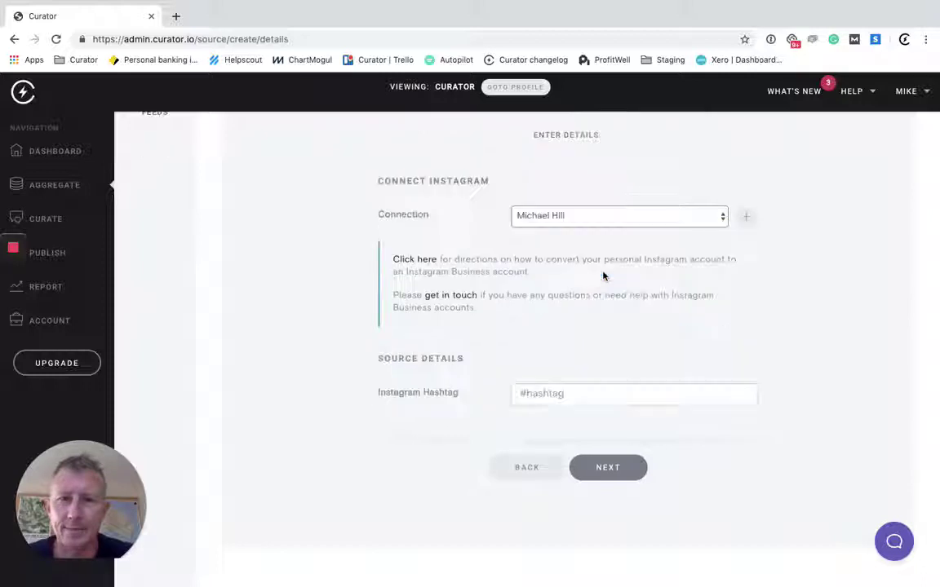
left_click(548, 396)
type("goproofthe day")
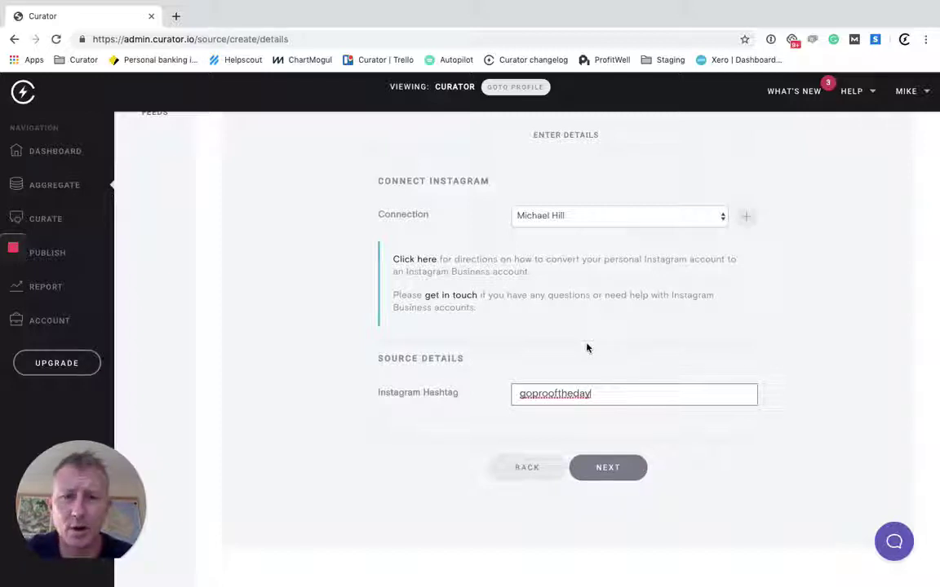
left_click(609, 476)
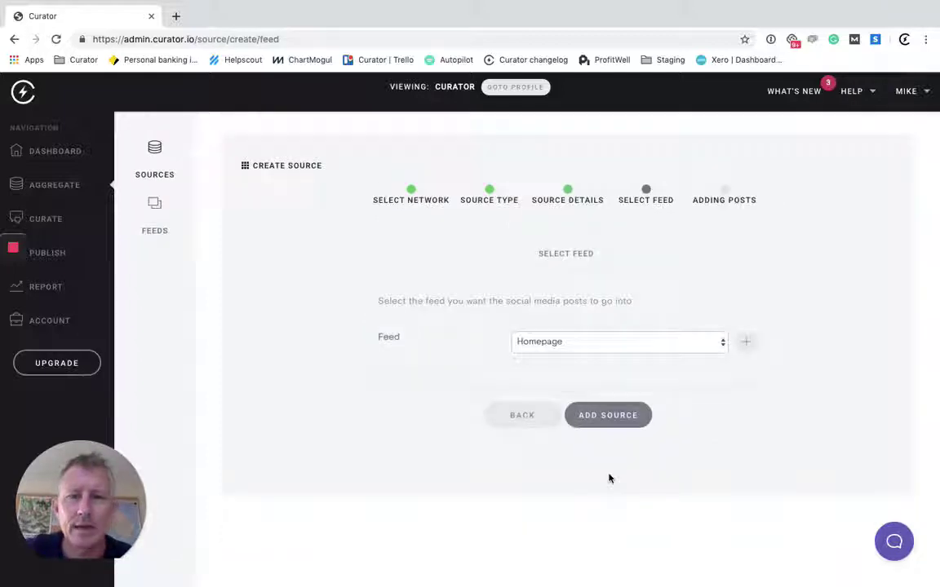
Step: Keep Homepage as the destination feed and add the source
left_click(593, 344)
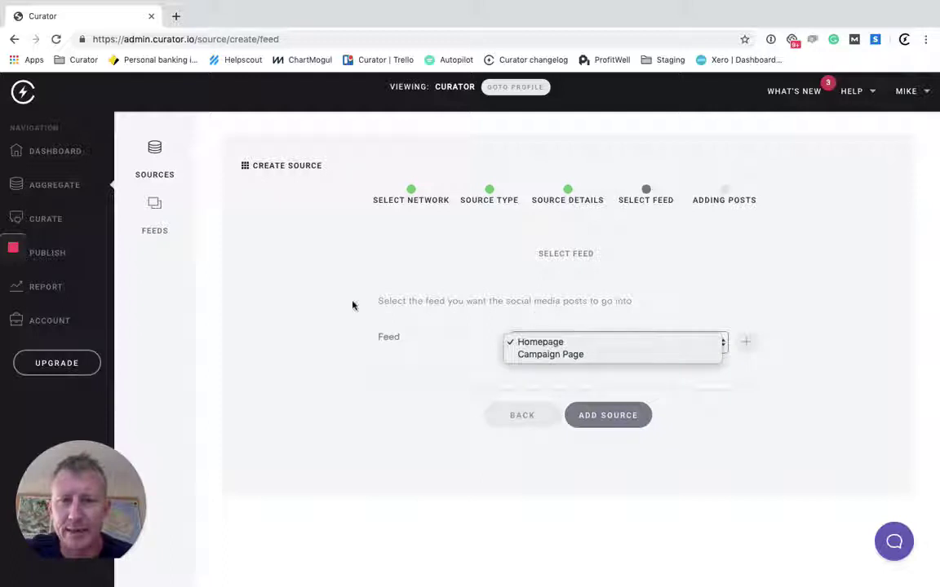
left_click(320, 278)
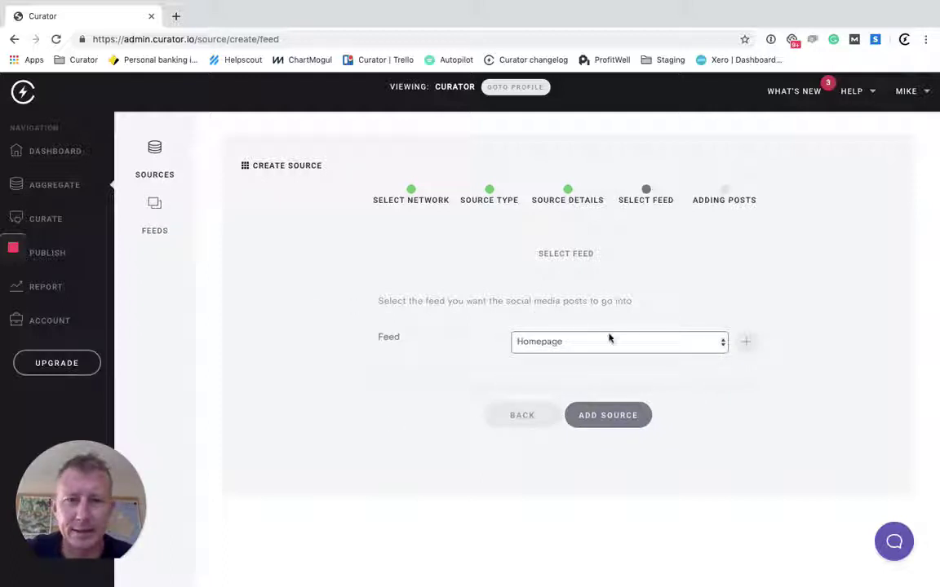
left_click(601, 418)
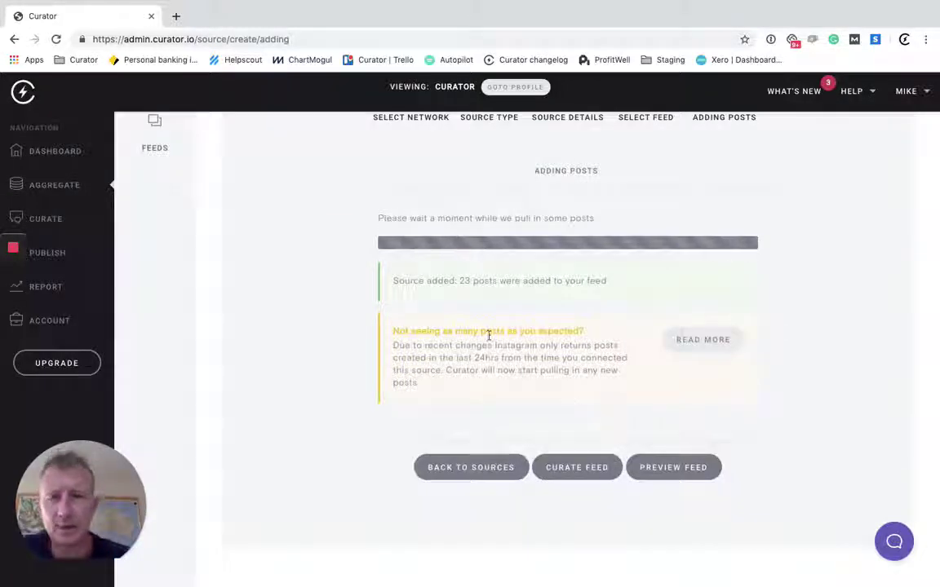
Step: Review the import result and the default post statuses of the Homepage and Campaign Page feeds
left_click_drag(443, 281, 483, 282)
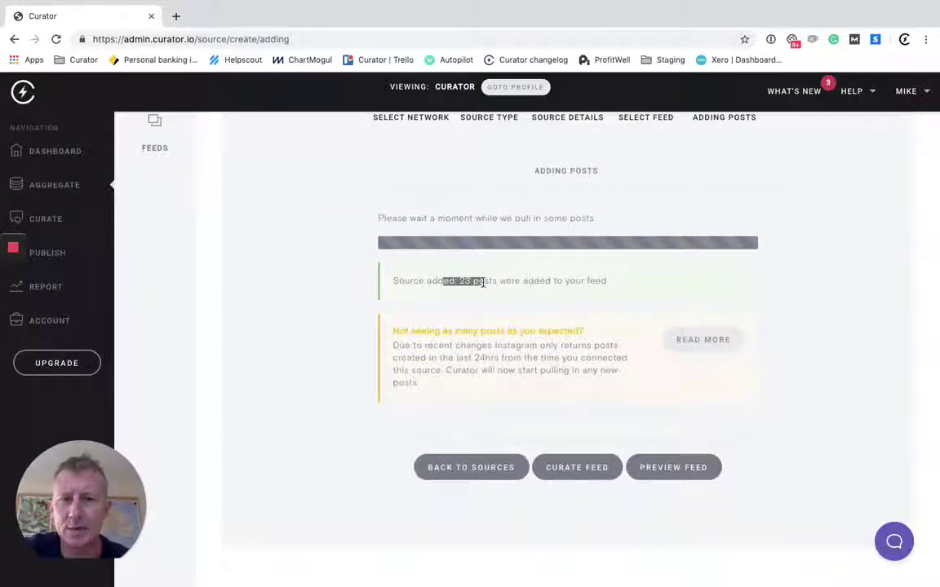
left_click(481, 302)
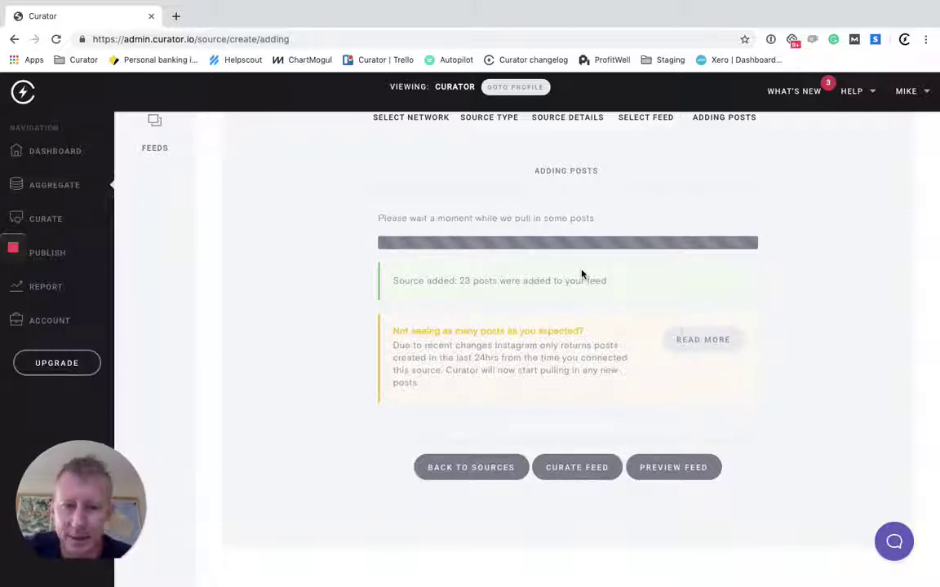
scroll(582, 274, "up", 2)
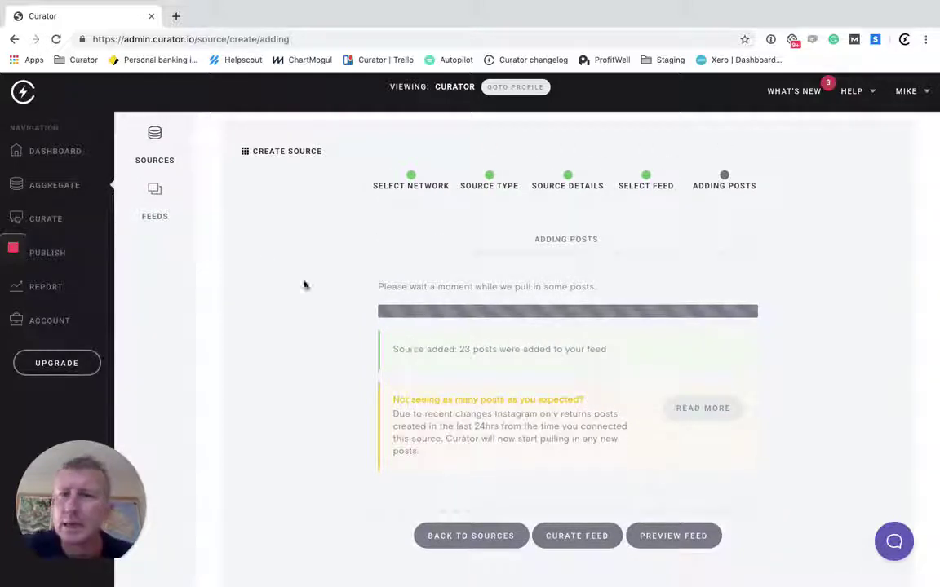
left_click(155, 197)
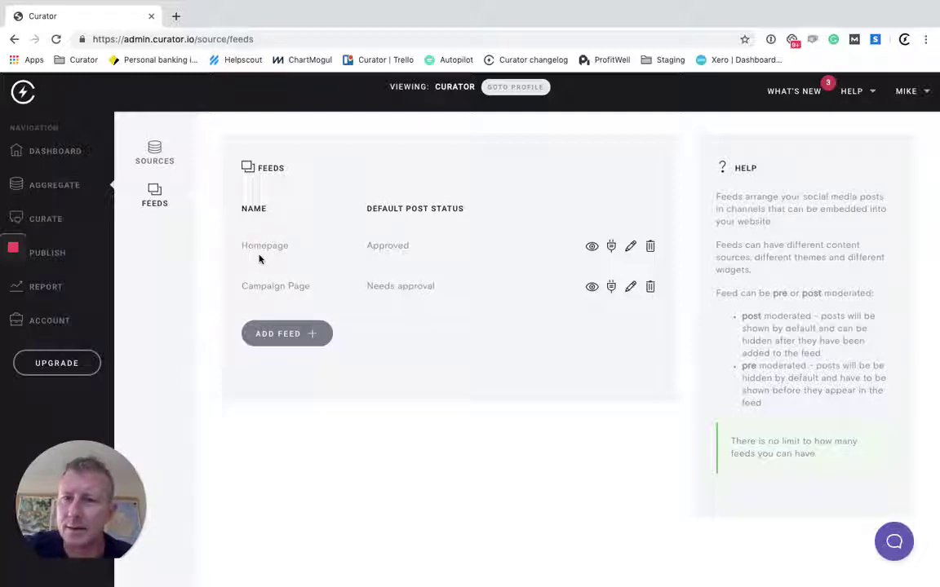
double_click(396, 248)
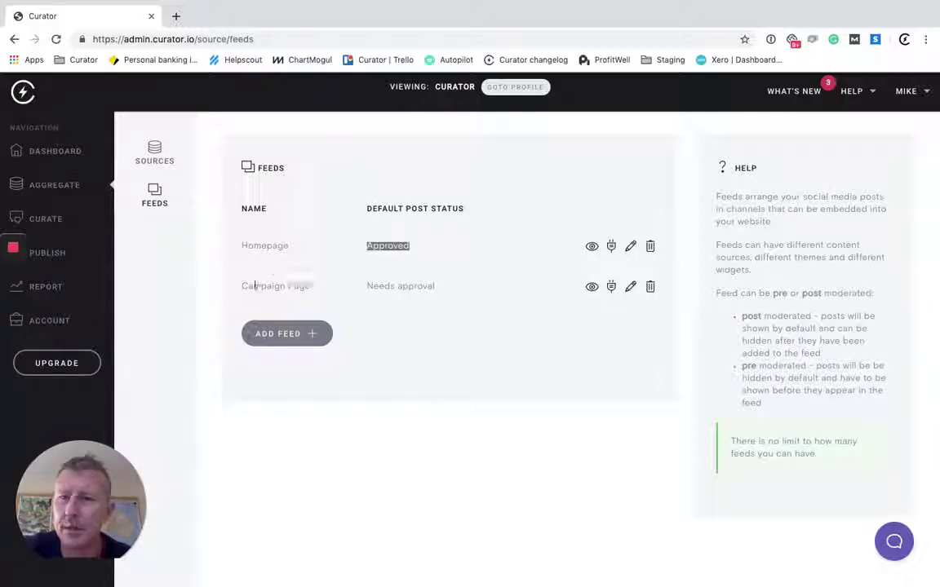
left_click_drag(255, 285, 312, 286)
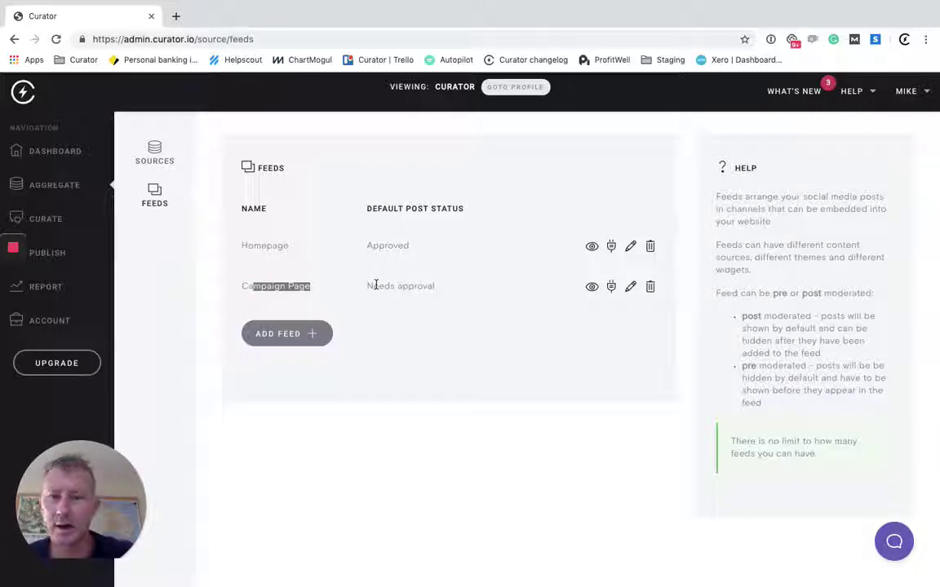
left_click(440, 361)
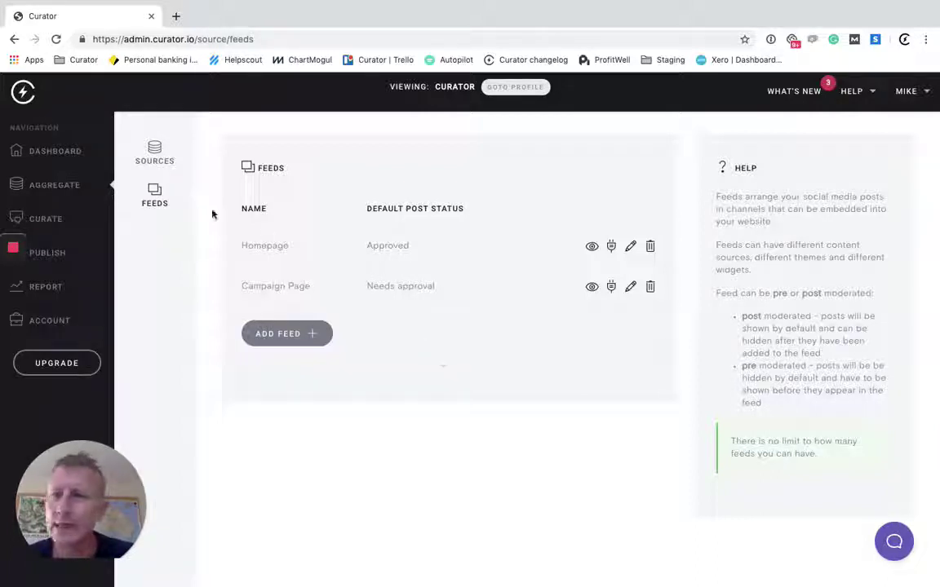
Step: Open the collected posts for curation and hide the #springsummer2019 post of the model in a red top and blue shorts
left_click(61, 222)
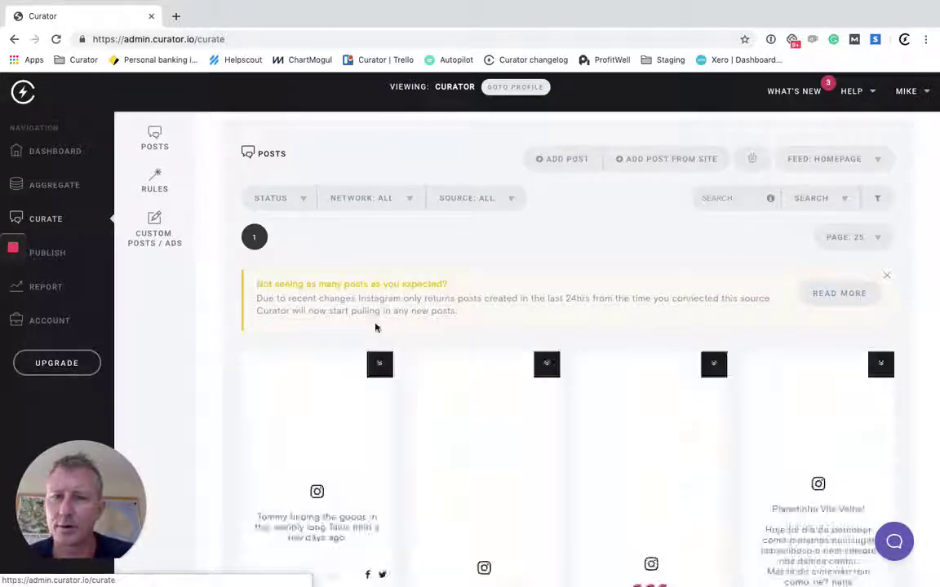
left_click(886, 277)
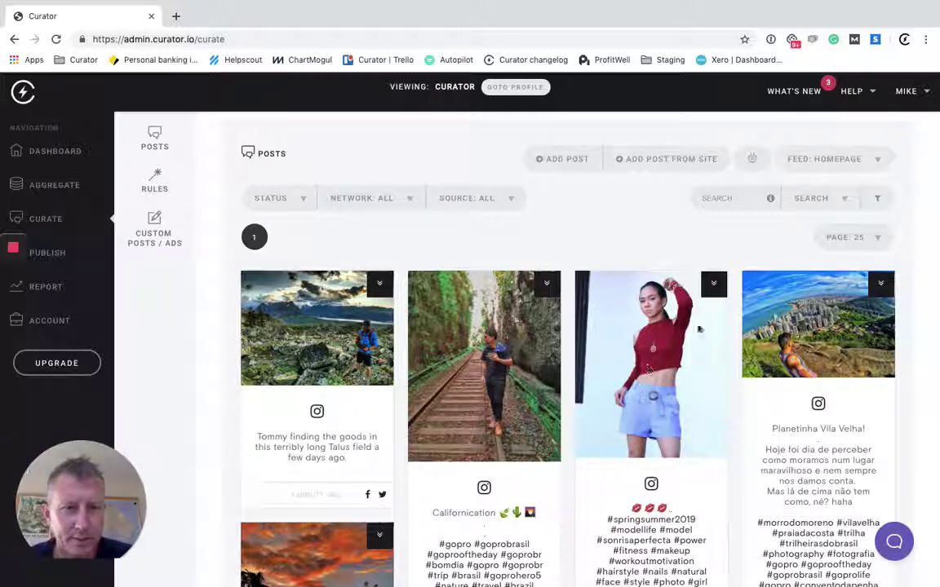
mouse_move(713, 284)
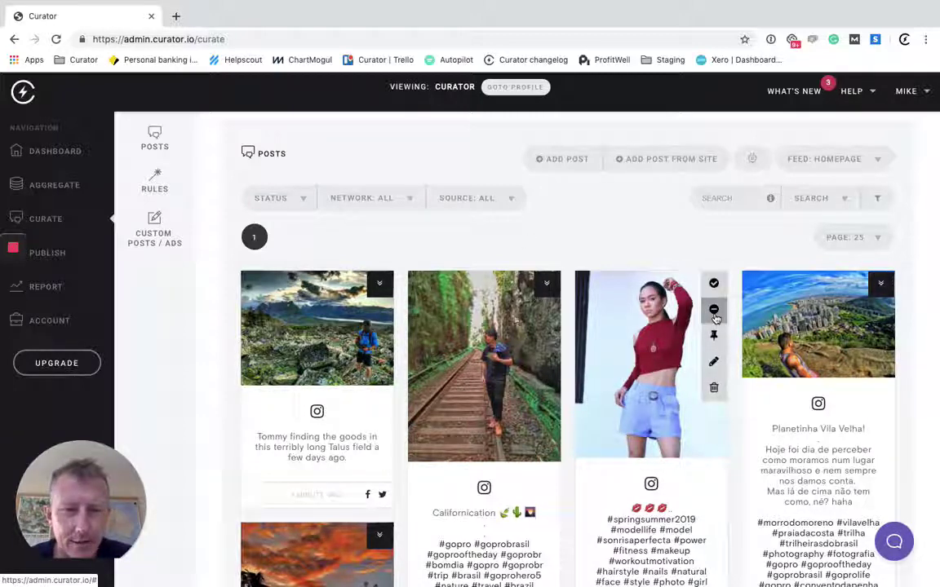
left_click(715, 310)
Step: Hide the second post of the model in the red top, further down the feed
scroll(603, 242, "down", 10)
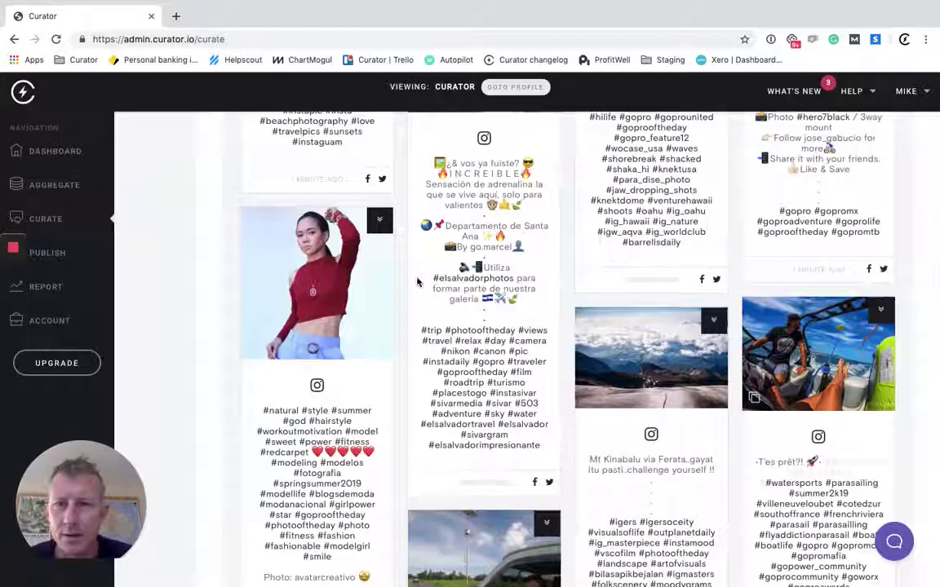
mouse_move(379, 220)
left_click(382, 246)
Step: Pin the post showing a man walking on a path among red and white foliage
scroll(625, 331, "down", 5)
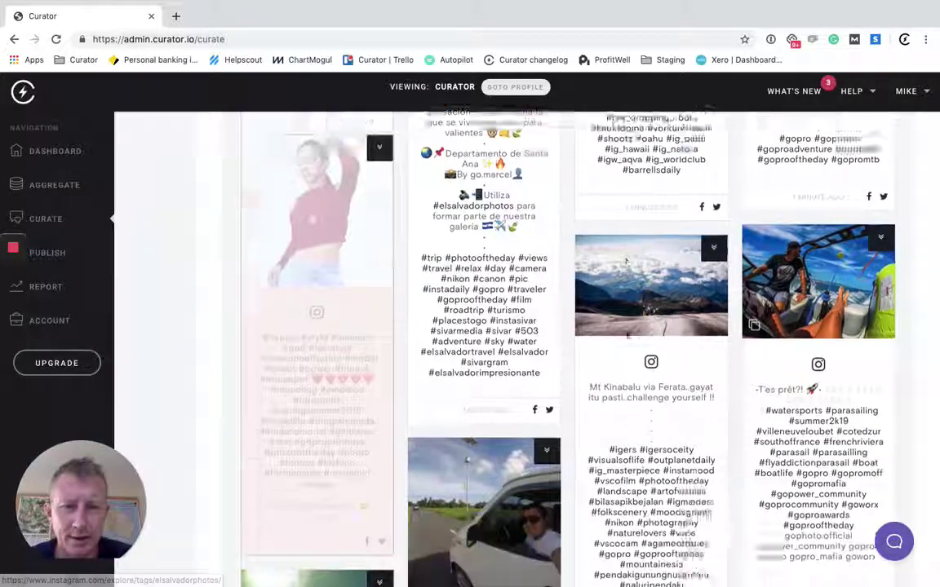
scroll(624, 331, "down", 4)
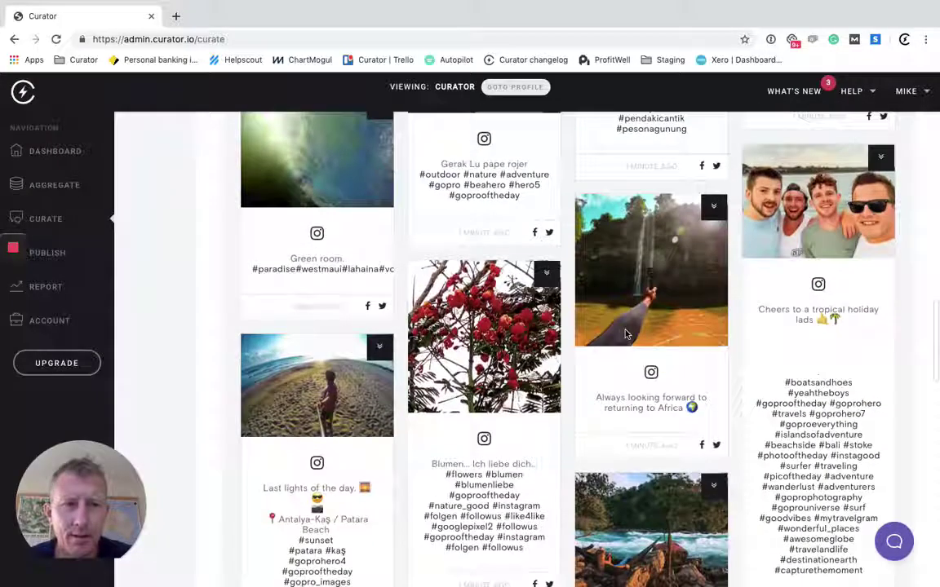
scroll(625, 331, "up", 3)
scroll(625, 334, "down", 10)
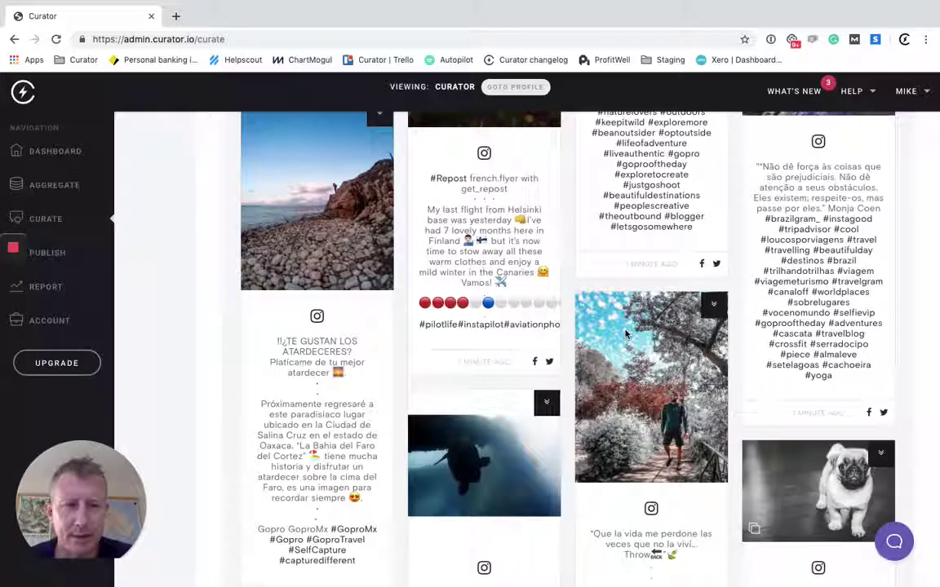
scroll(625, 334, "down", 2)
mouse_move(714, 186)
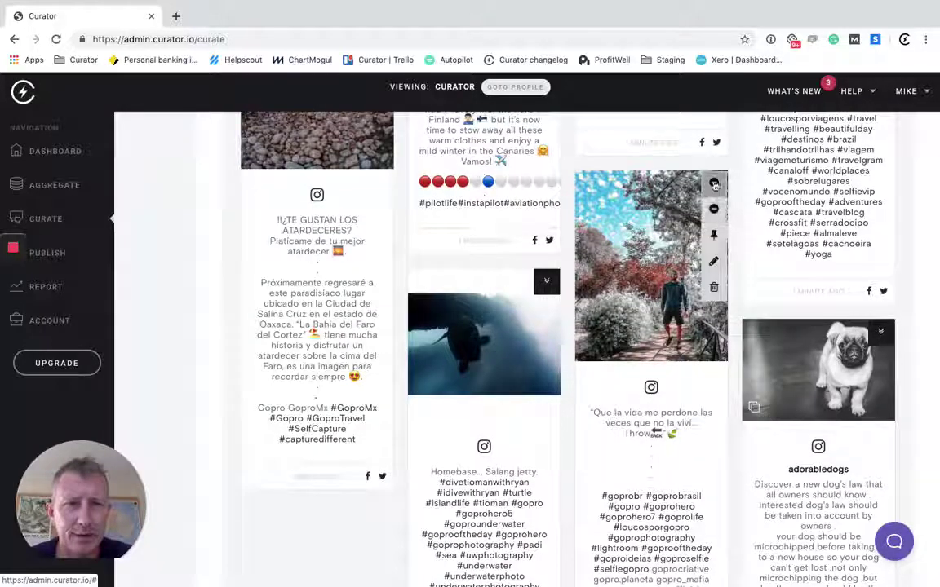
left_click(716, 237)
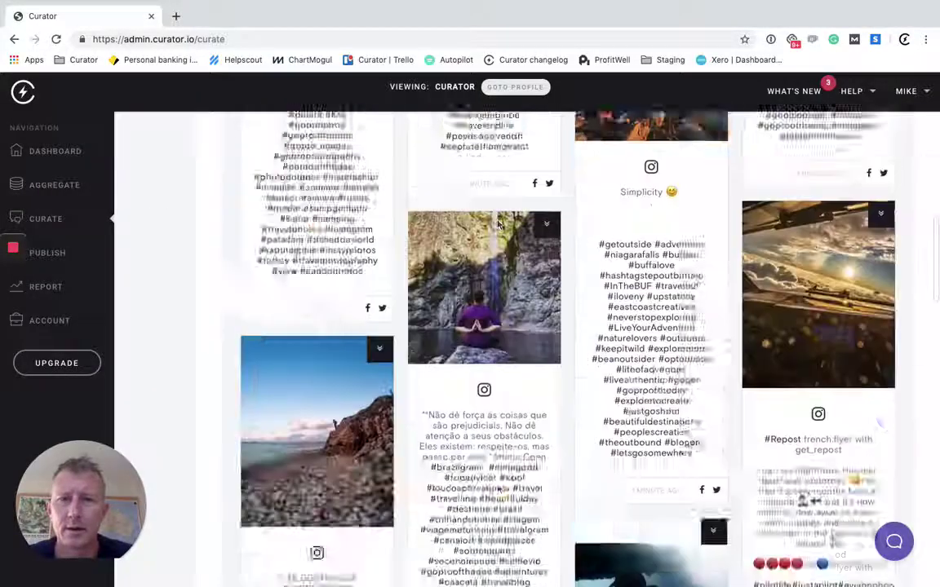
Step: Review the available feeds and the form for adding a post from a site URL, then dismiss it
scroll(497, 351, "down", 1)
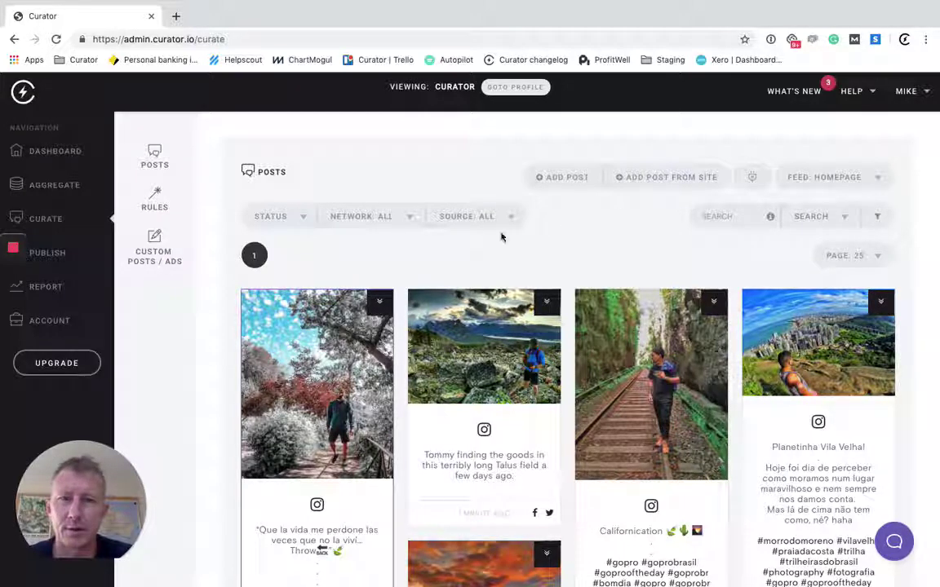
left_click(831, 179)
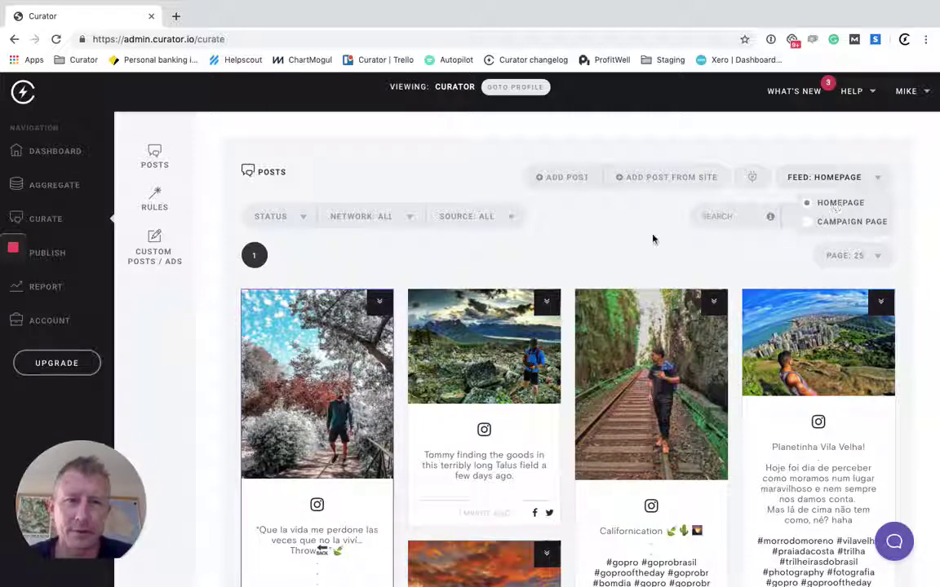
left_click(628, 210)
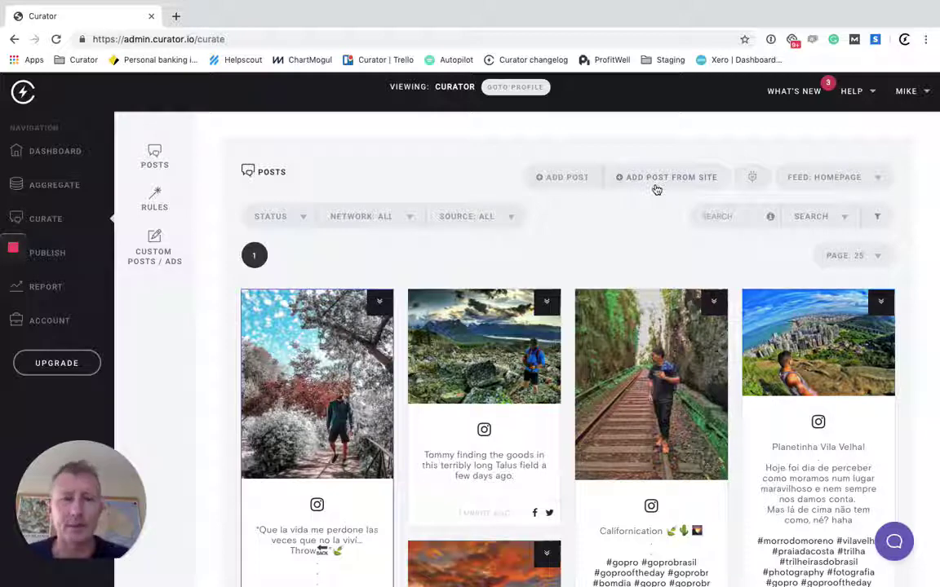
left_click(656, 189)
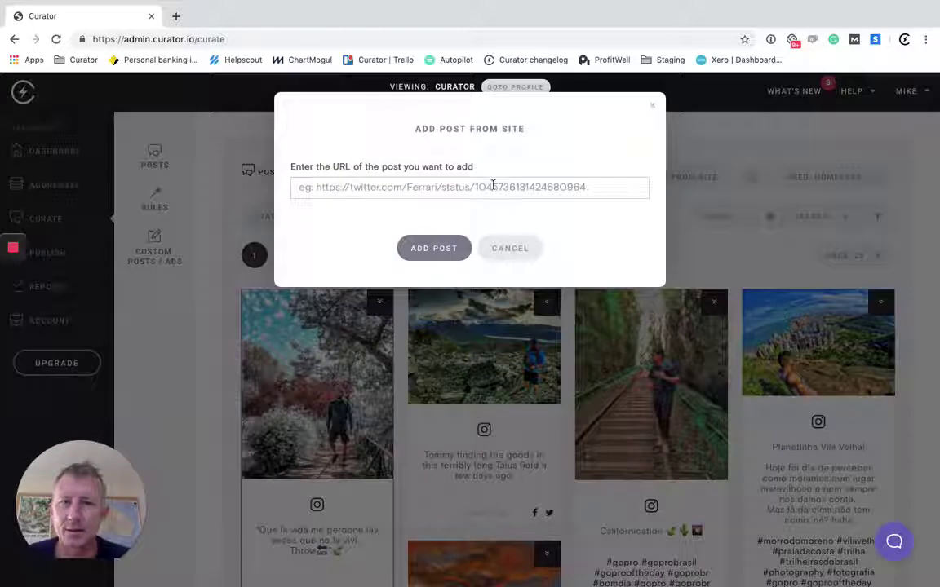
left_click(529, 248)
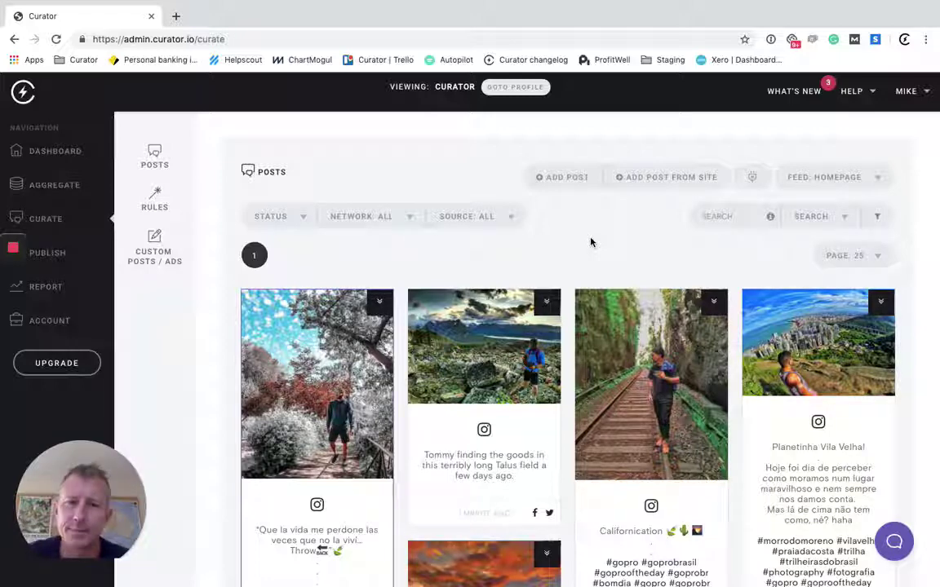
Step: Open the curation rules and examine the list and the settings of the Ban User rule
left_click(155, 211)
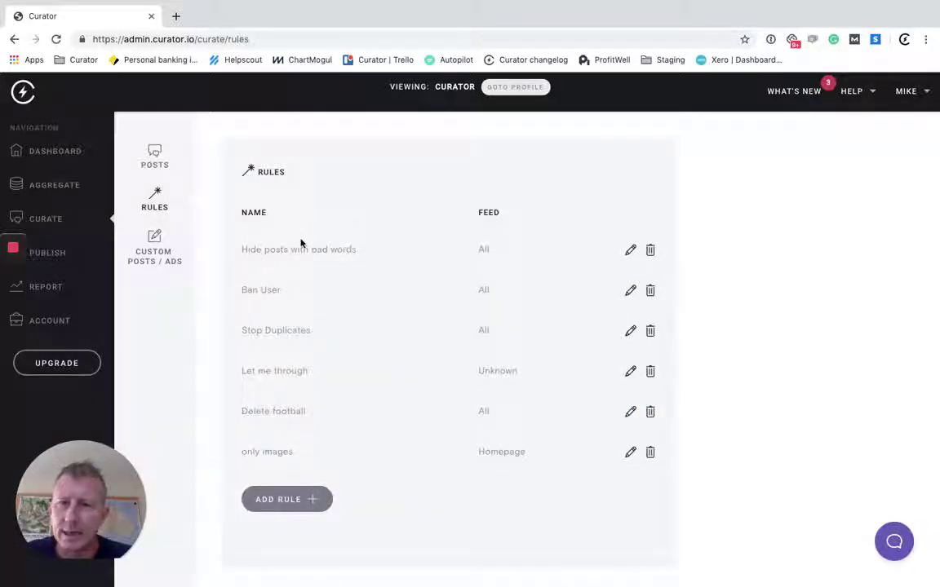
left_click_drag(245, 250, 356, 251)
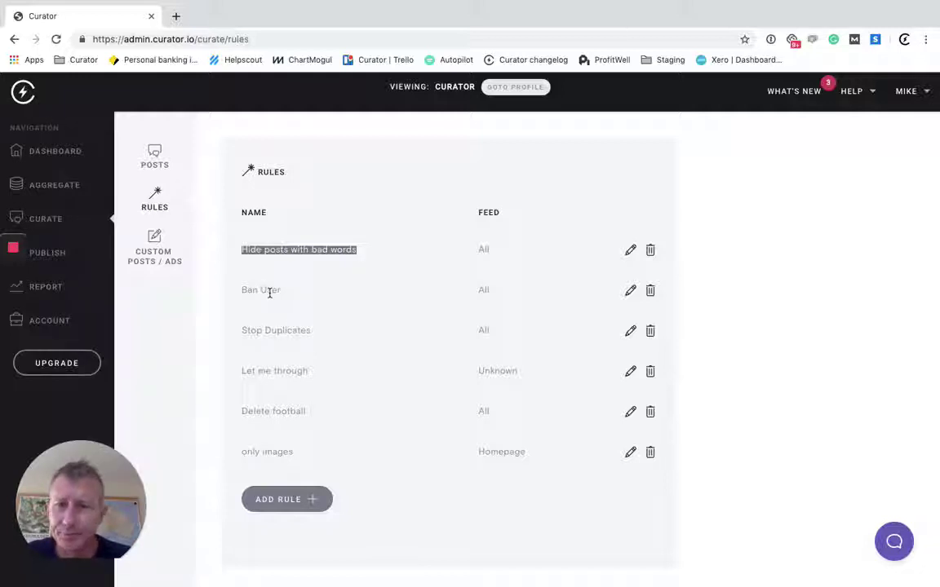
left_click_drag(256, 411, 305, 411)
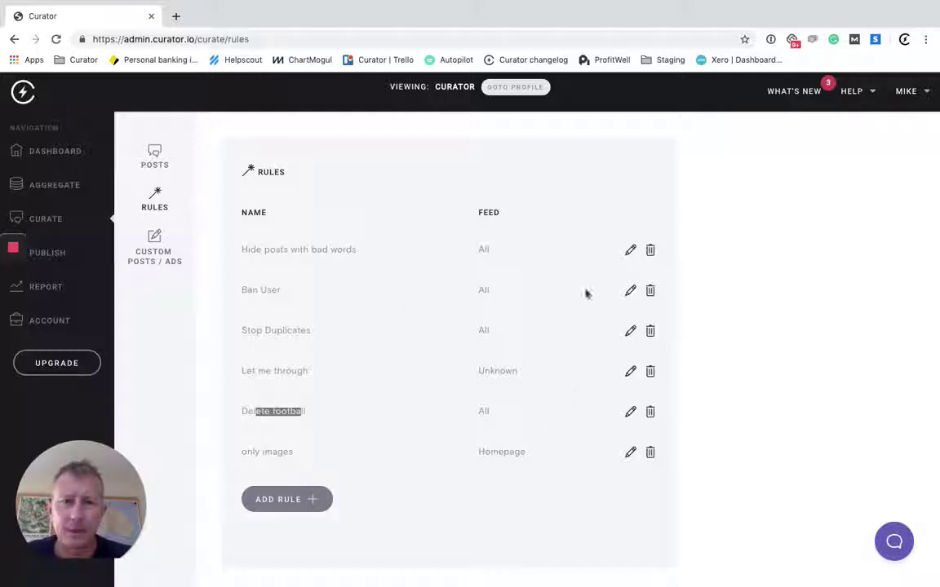
left_click(629, 292)
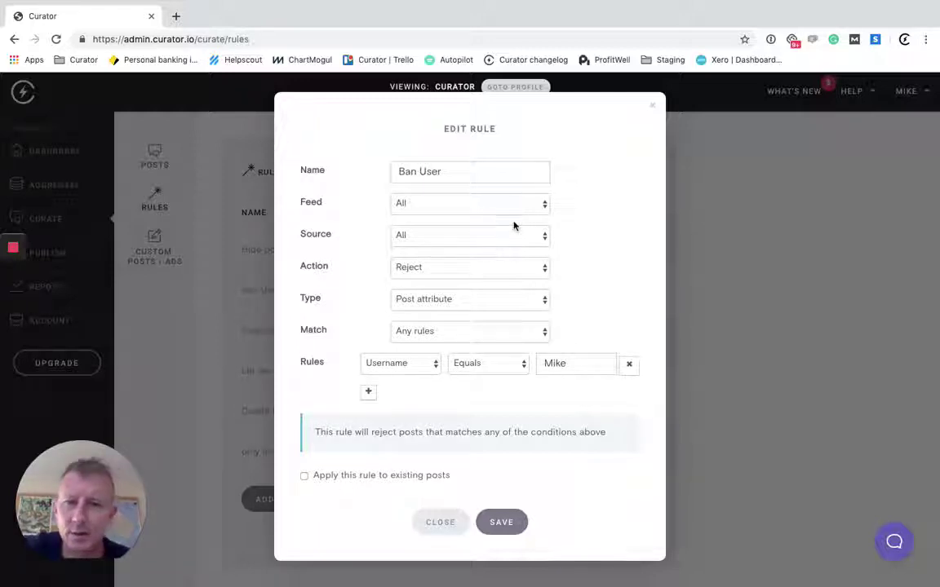
left_click(442, 523)
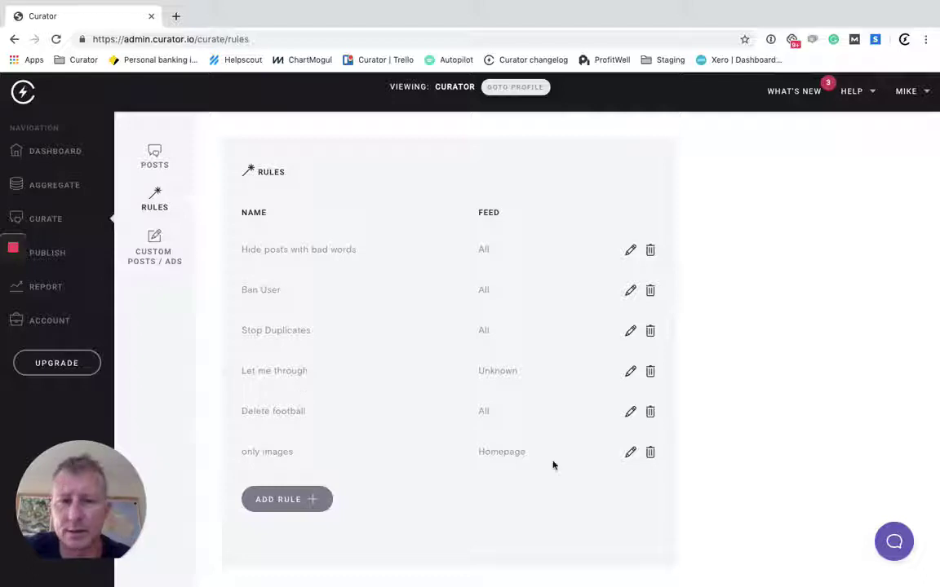
Step: Inspect the "only images" rule and the post attributes its condition can test, leaving it without saving
left_click(630, 452)
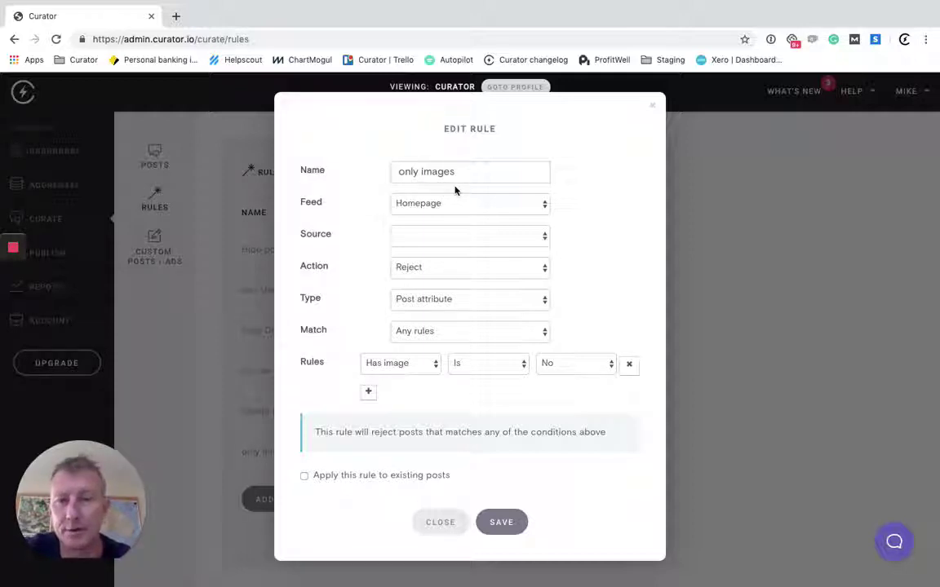
left_click(387, 367)
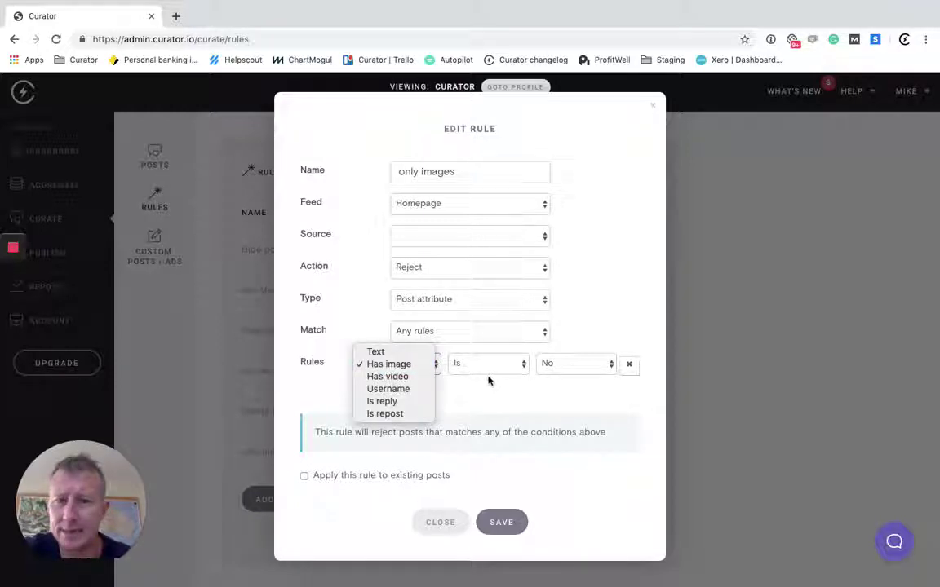
left_click(498, 406)
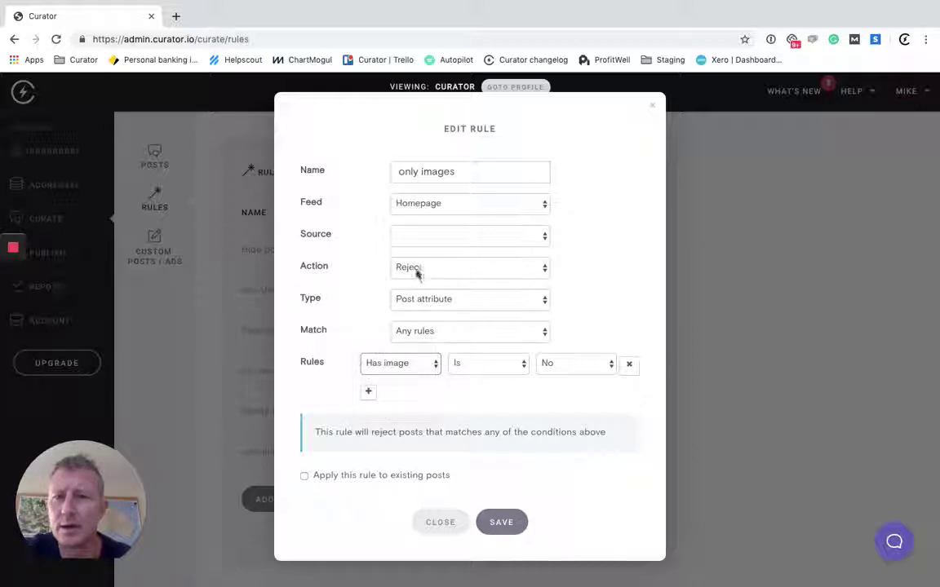
left_click(447, 523)
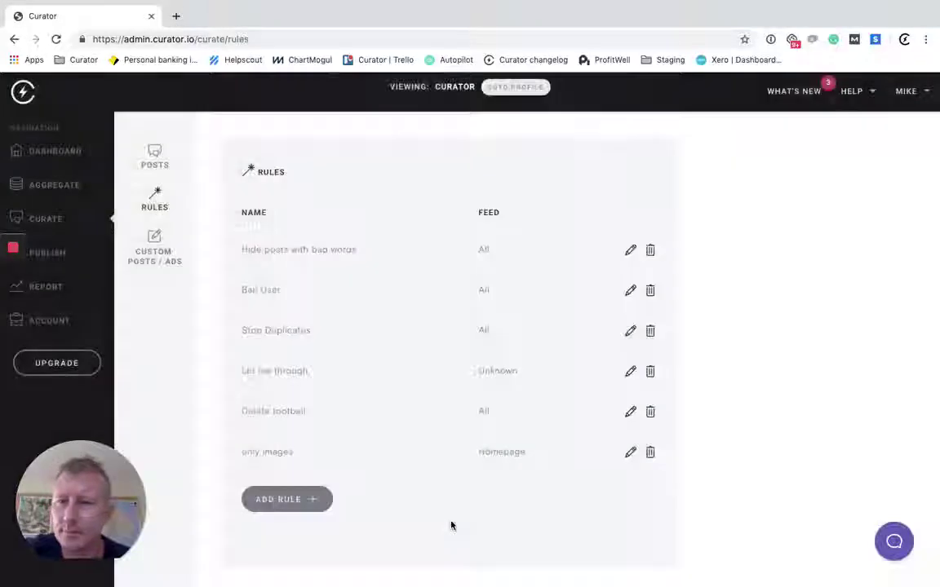
Step: Start a new custom post/ad for the Homepage feed and name it "Call to action"
left_click(166, 264)
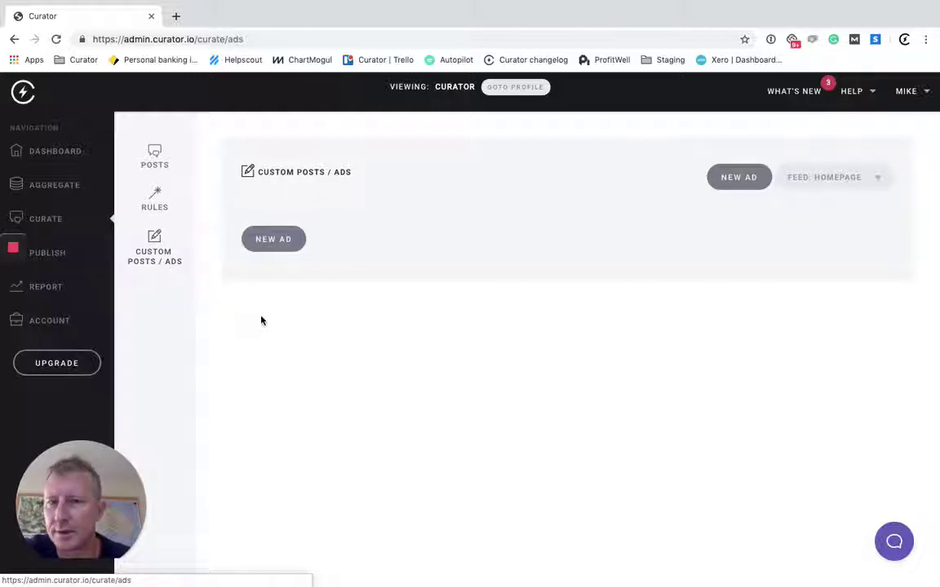
left_click(283, 249)
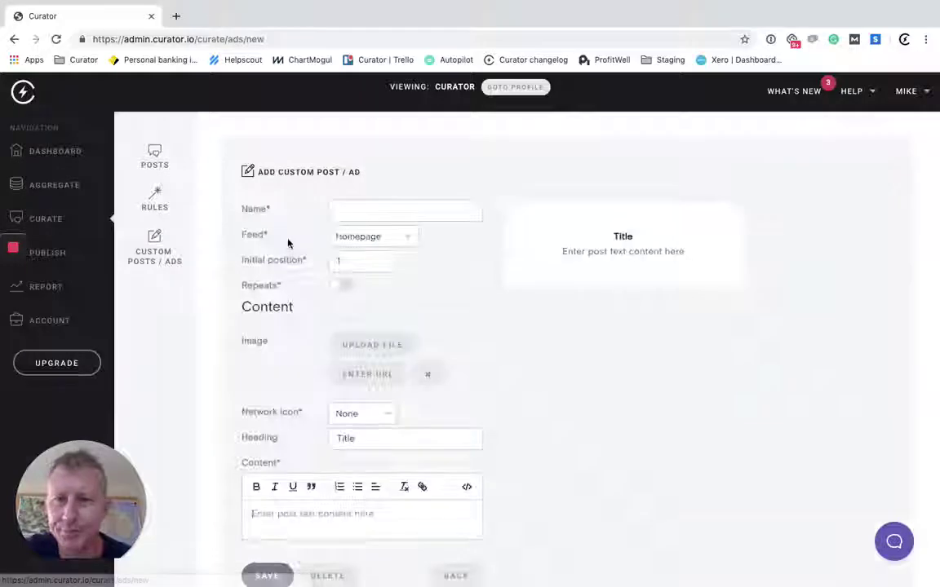
left_click(347, 216)
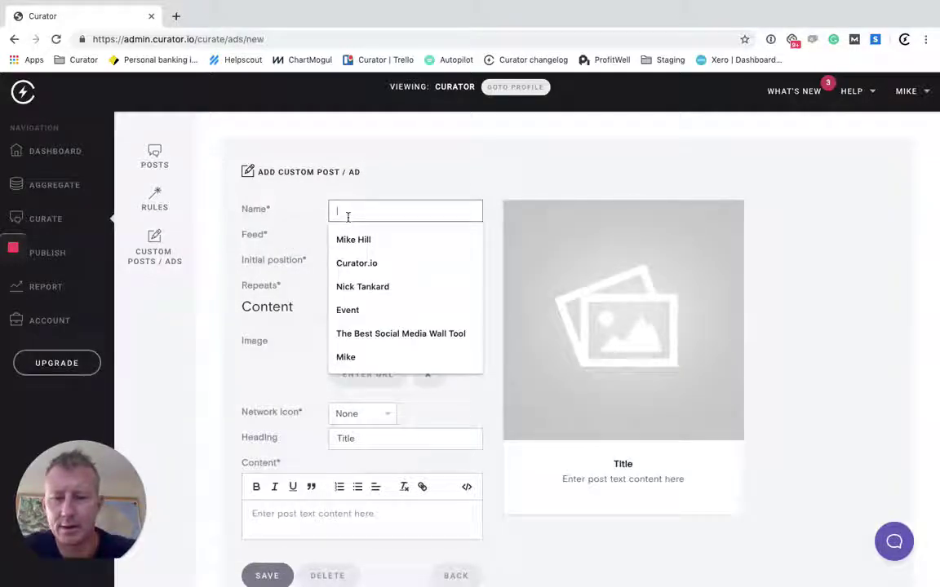
type("Call to action")
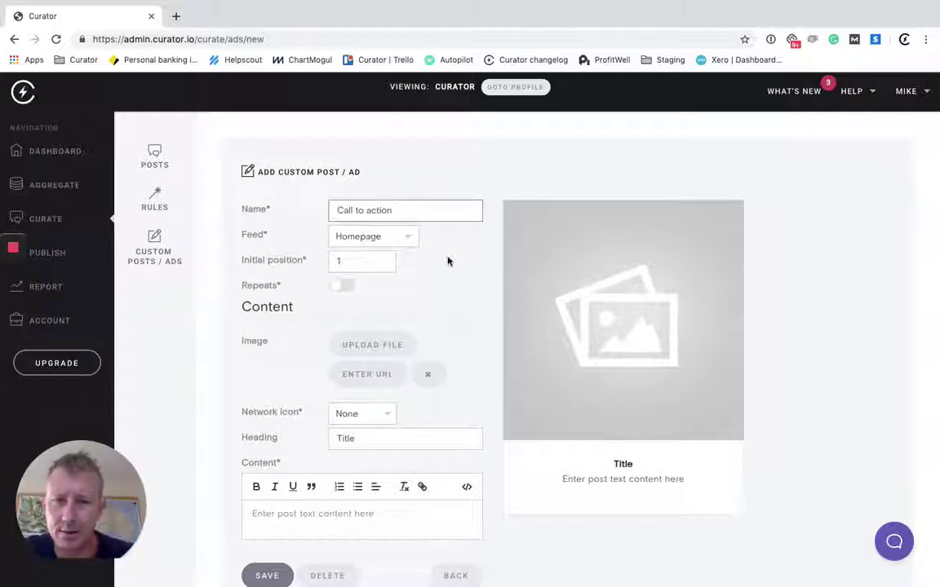
Step: Enable repeating for the custom post with a repeat interval of every 5 posts
left_click(370, 264)
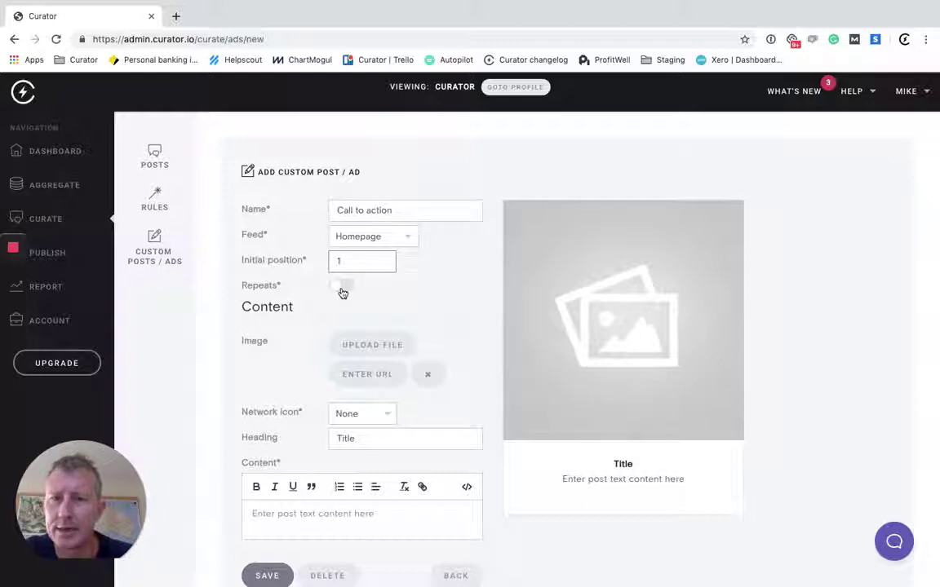
left_click(342, 289)
left_click(346, 310)
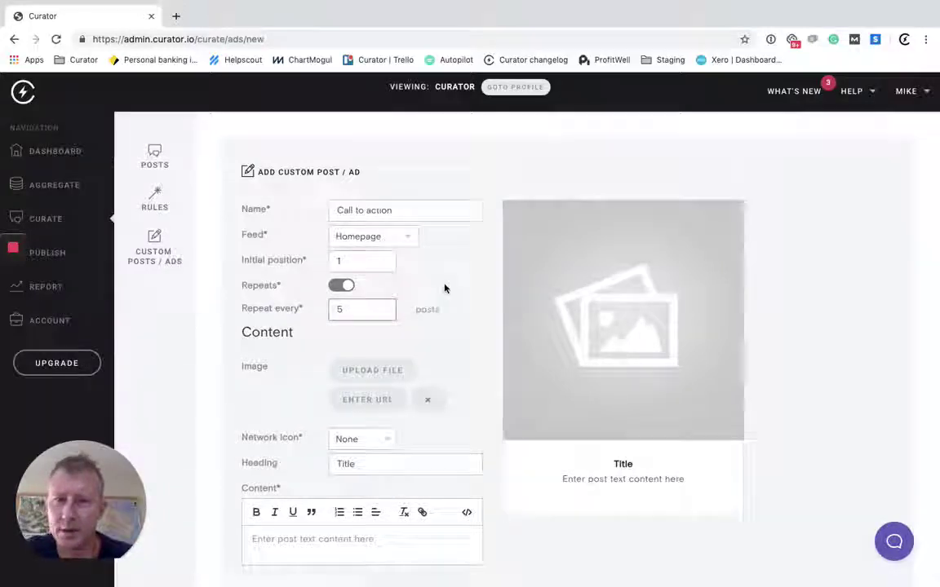
scroll(444, 287, "down", 3)
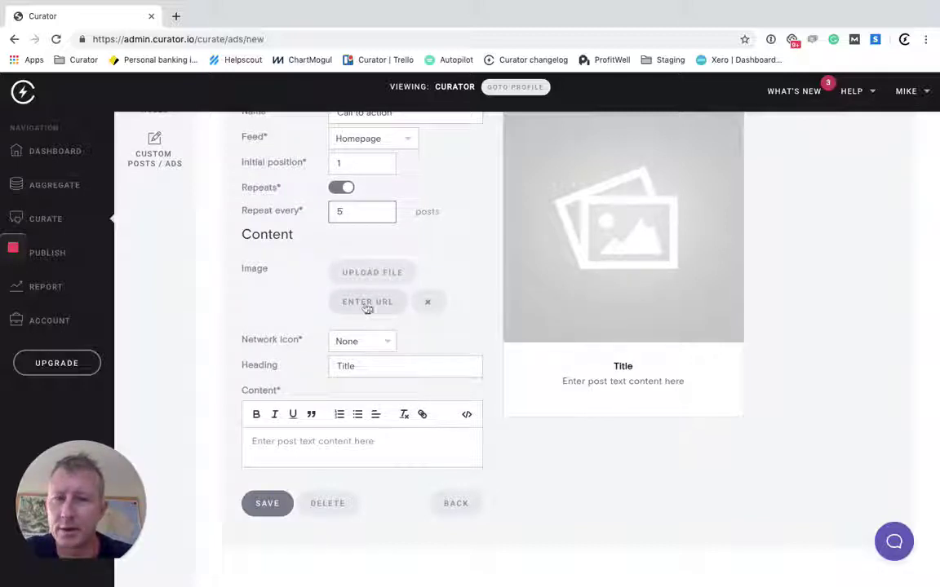
Step: Give the custom post the Instagram network icon and the heading "This is a test title"
left_click(376, 341)
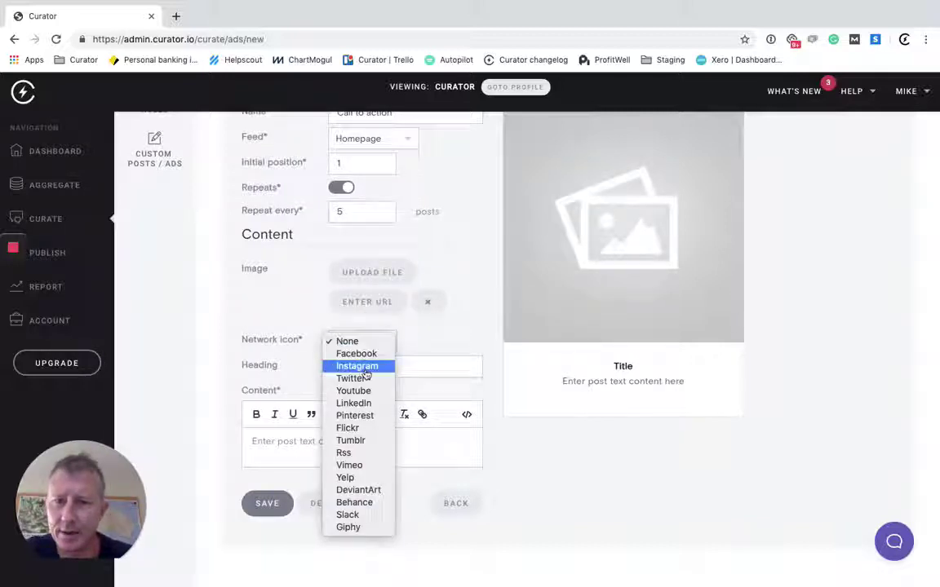
left_click(356, 366)
left_click(387, 366)
double_click(386, 366)
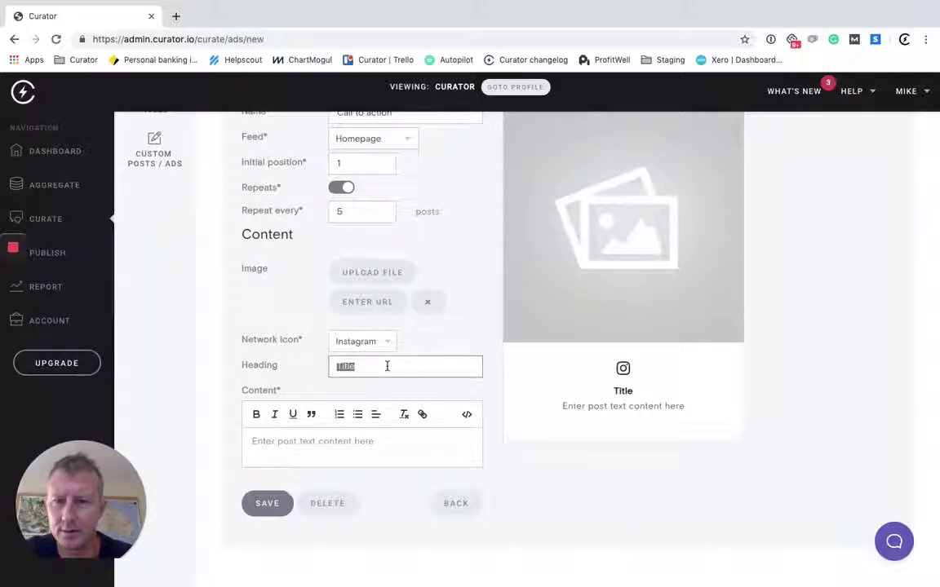
type("This is a ")
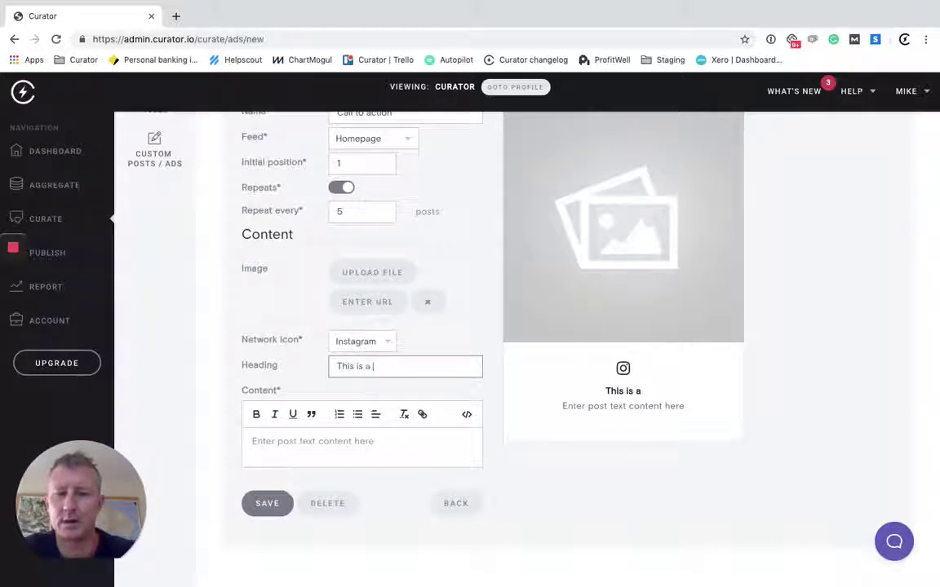
type("test title")
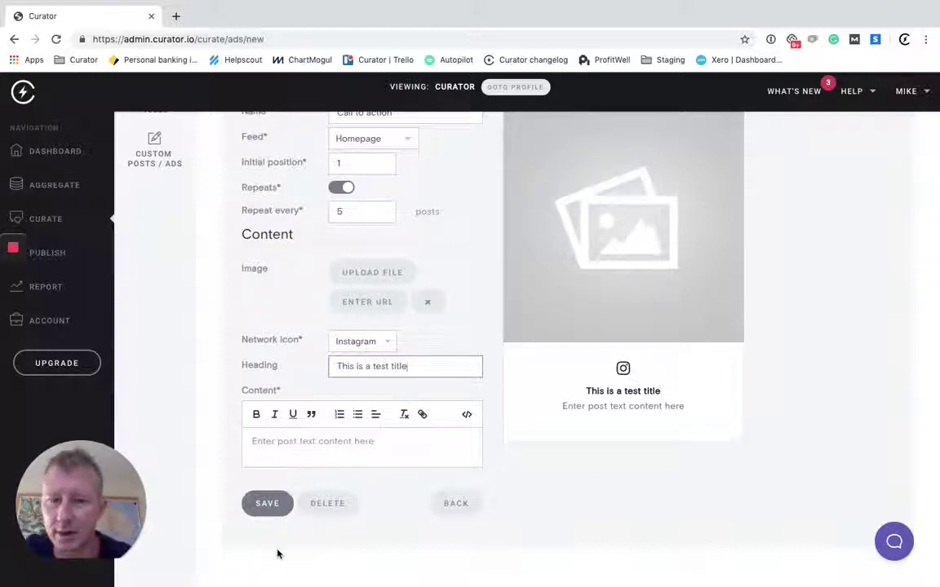
left_click(341, 507)
left_click(444, 215)
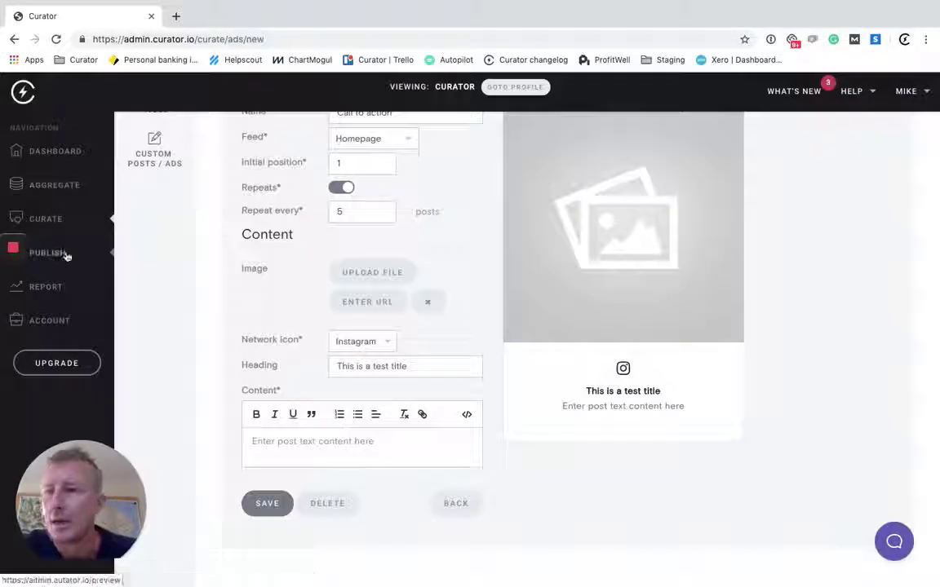
Step: Open the Homepage layout for publishing and set its feed type to Website
scroll(144, 254, "up", 2)
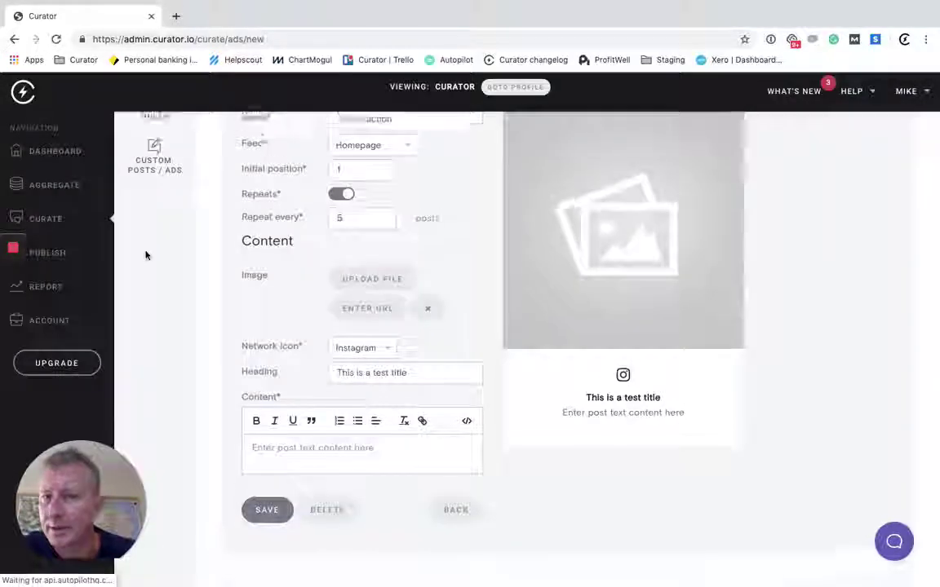
left_click(46, 254)
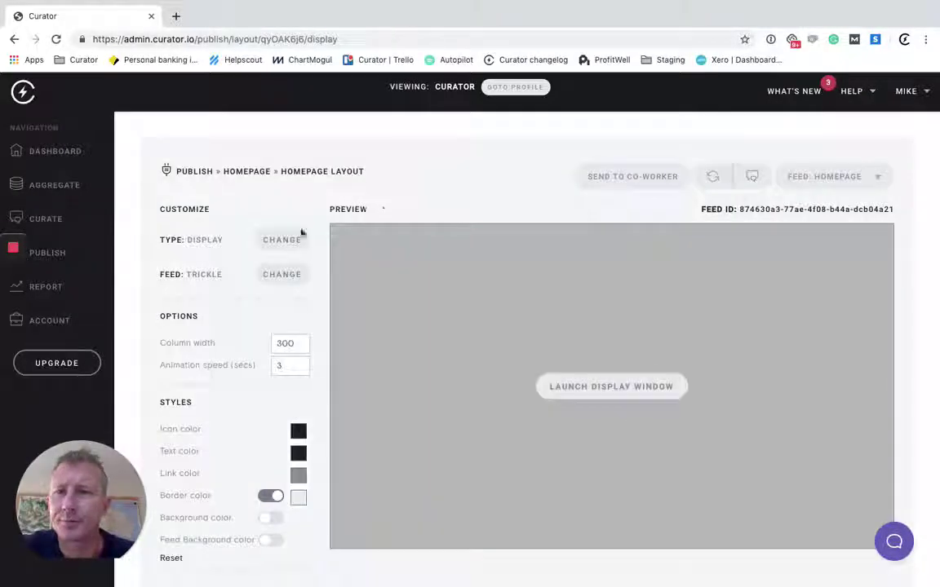
left_click(277, 243)
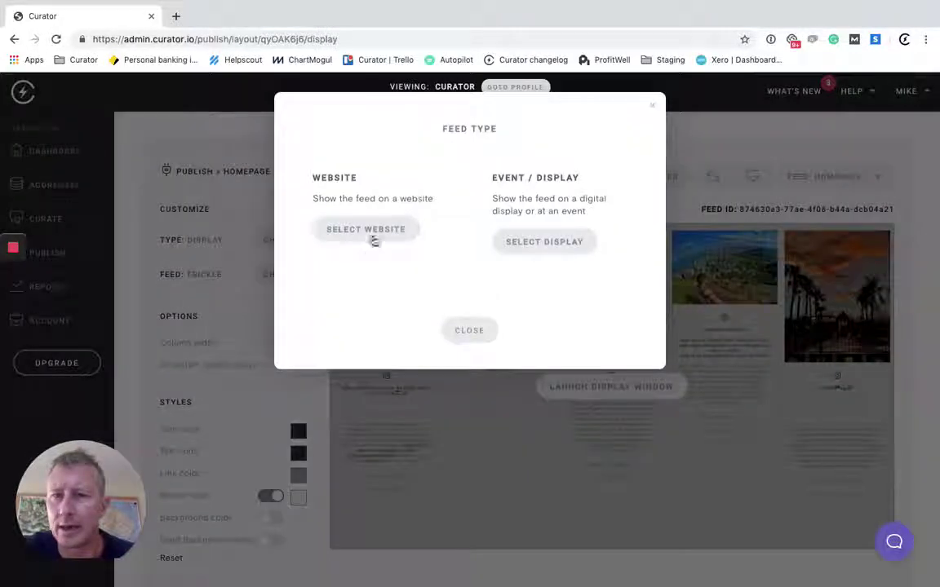
left_click(371, 242)
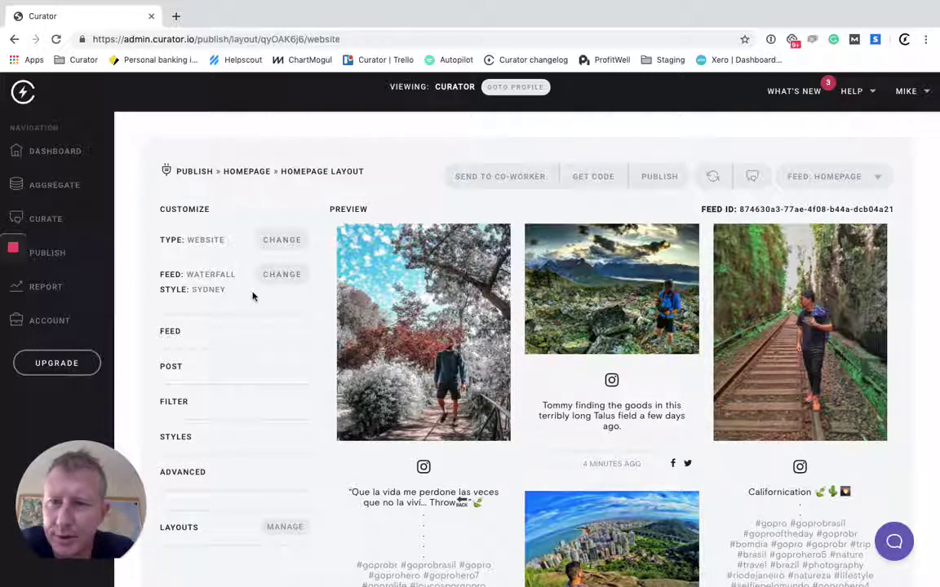
Step: Change the Waterfall feed's style to Berlin and check the posts in the preview
left_click(281, 274)
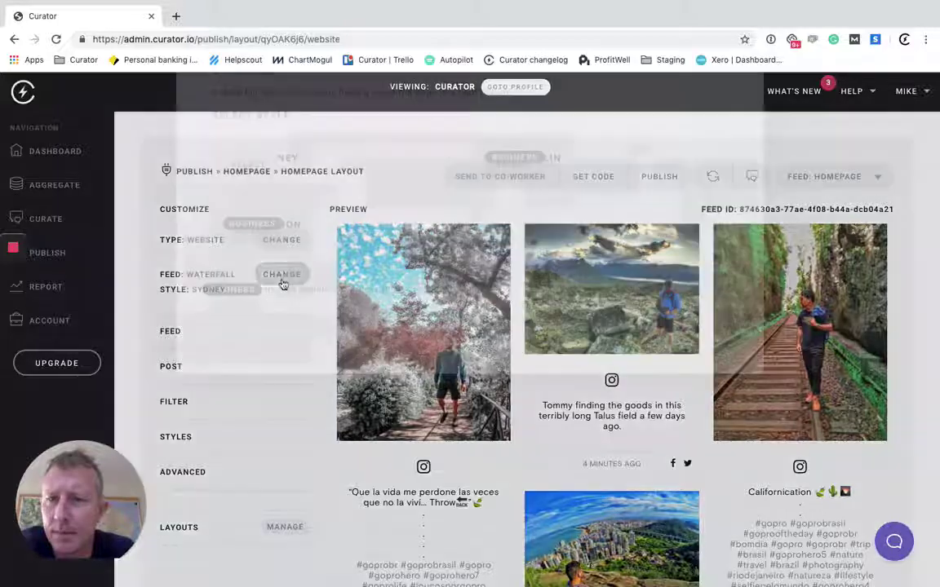
left_click(551, 320)
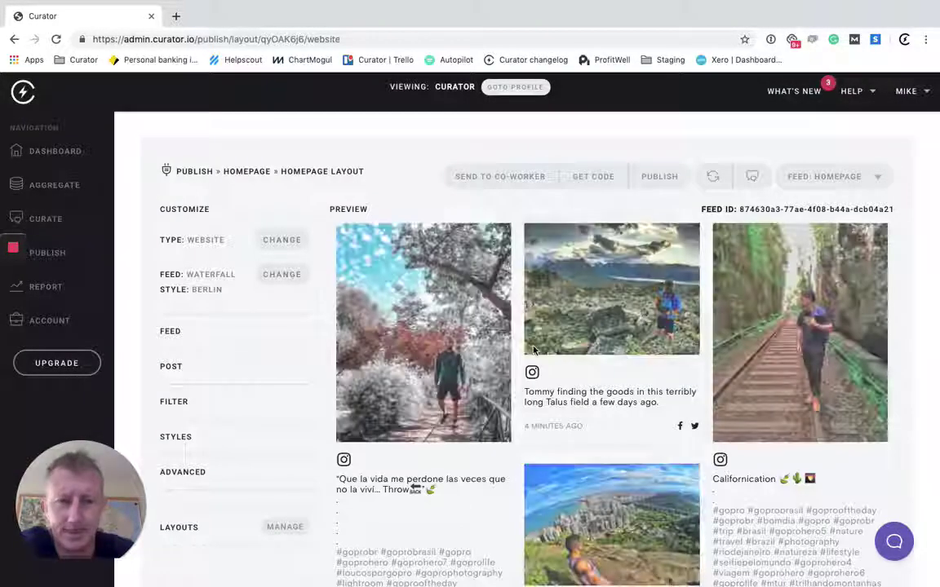
scroll(514, 359, "down", 3)
scroll(533, 349, "up", 2)
scroll(535, 350, "up", 1)
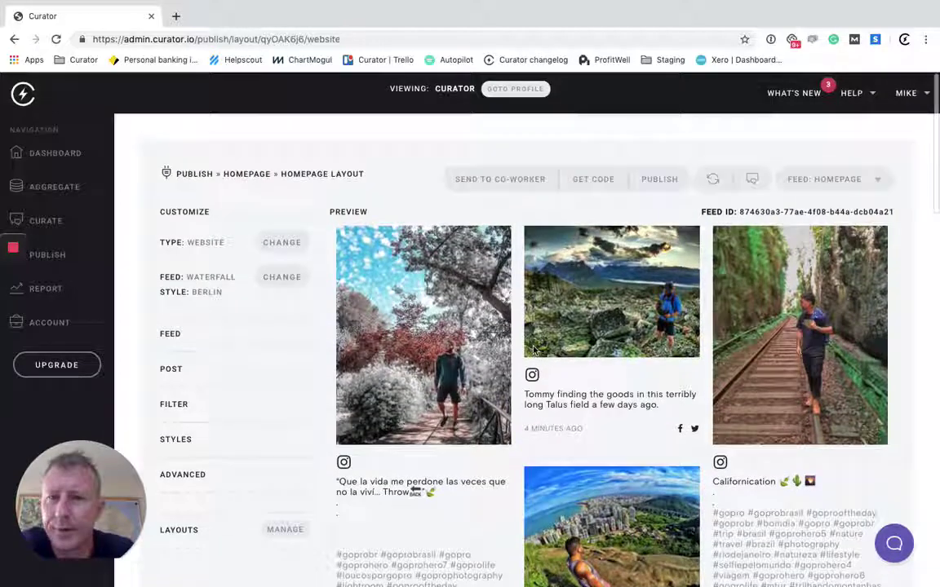
Step: Change the Homepage layout's feed to Grid with the Sydney style
left_click(276, 277)
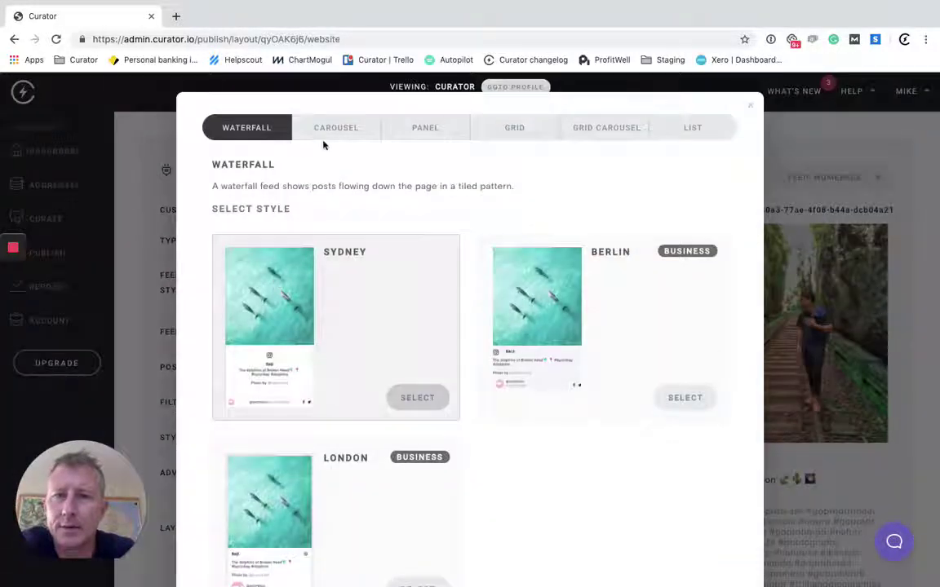
left_click(516, 130)
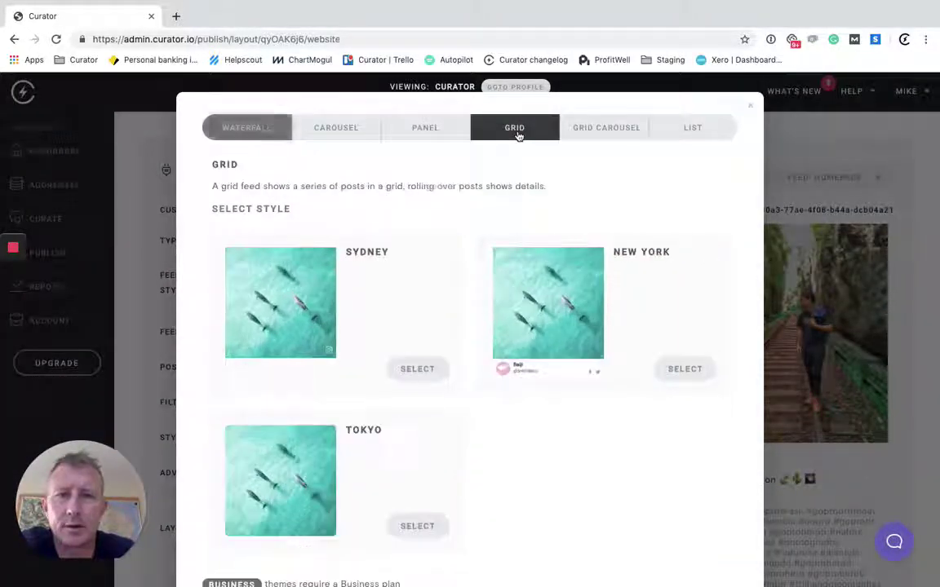
left_click(299, 302)
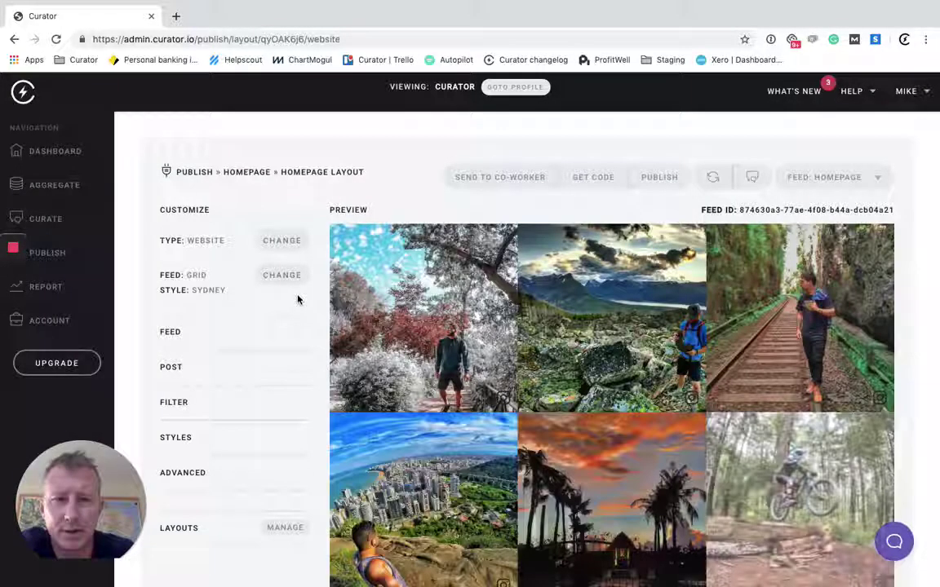
Step: Review the grid layout's Feed, Post, Filter and Styles customization settings
left_click(221, 332)
scroll(222, 333, "down", 1)
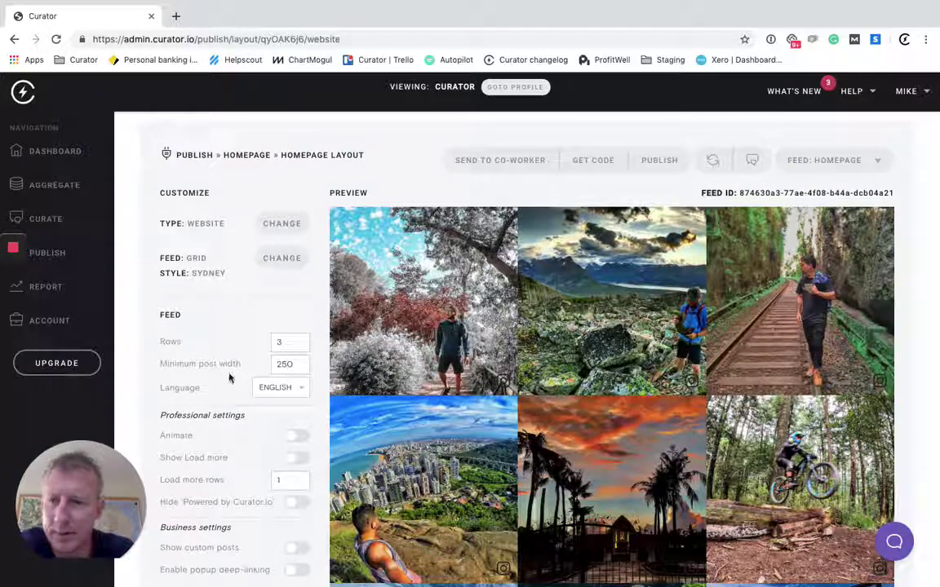
scroll(231, 378, "down", 3)
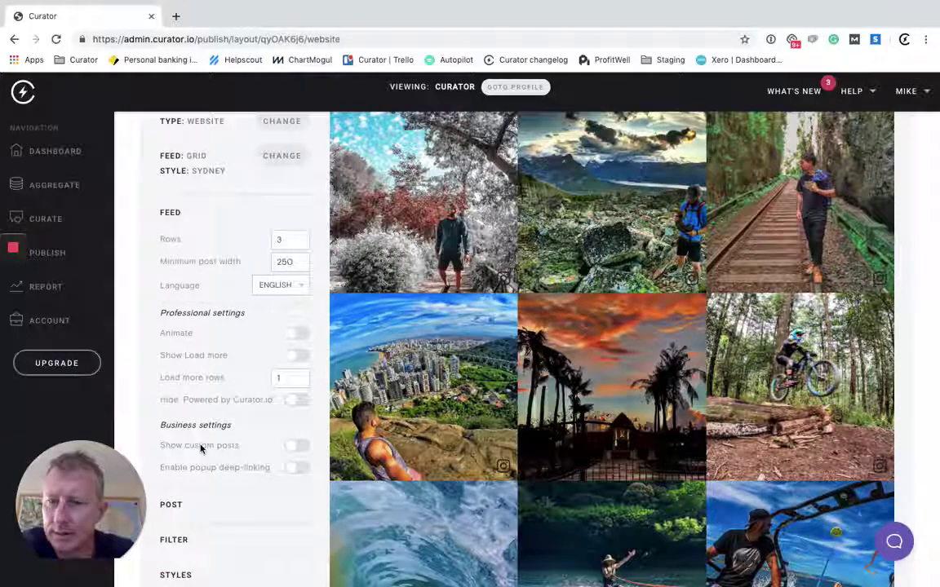
scroll(201, 448, "down", 3)
left_click(196, 454)
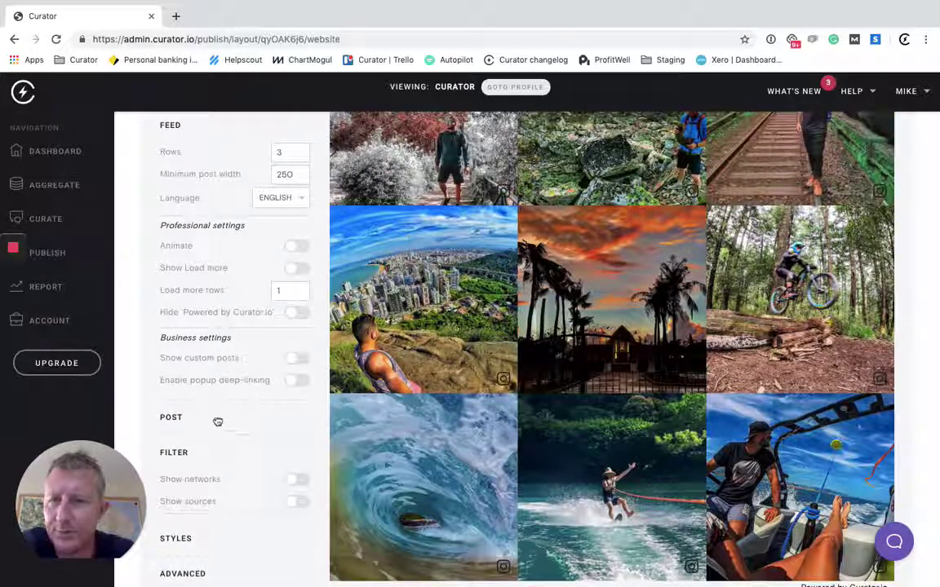
left_click(217, 418)
scroll(220, 319, "down", 10)
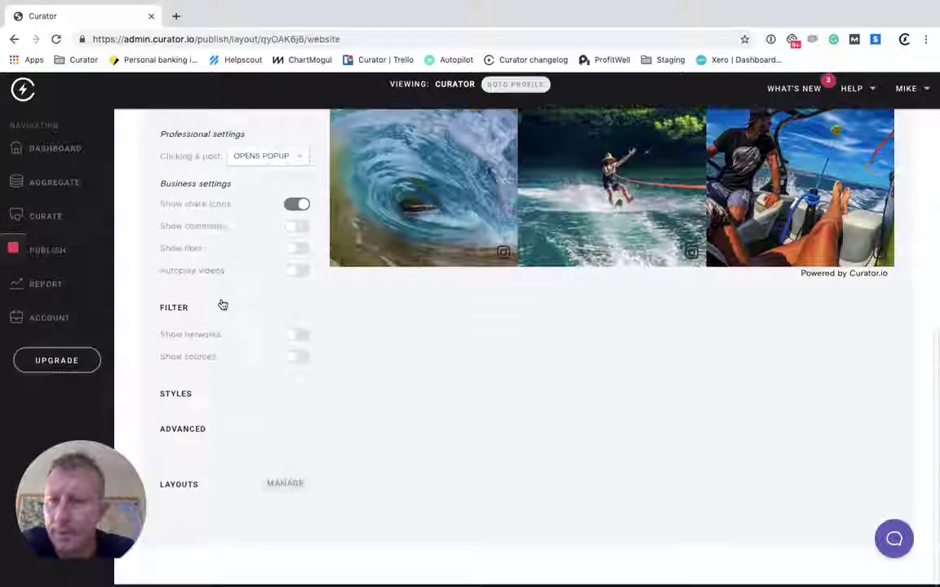
left_click(198, 398)
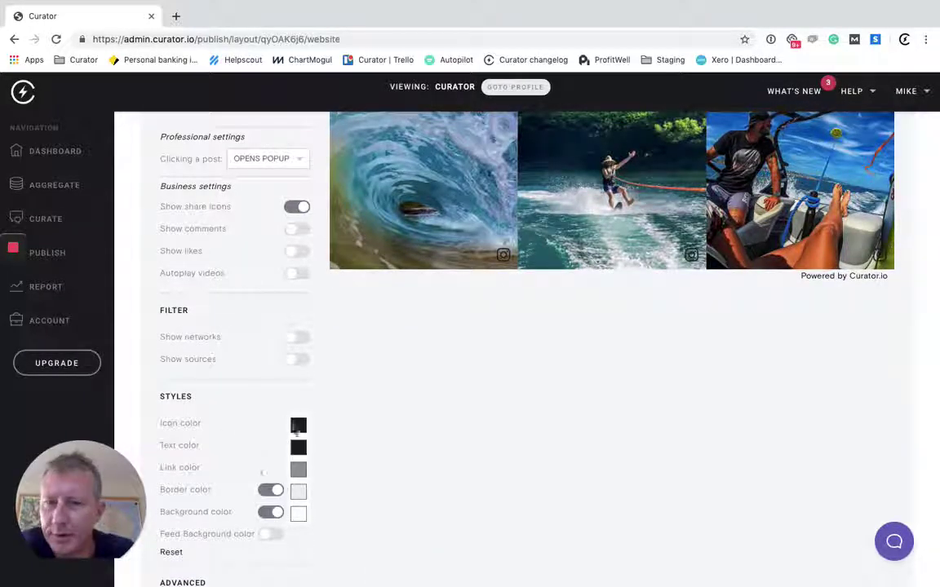
scroll(279, 441, "up", 5)
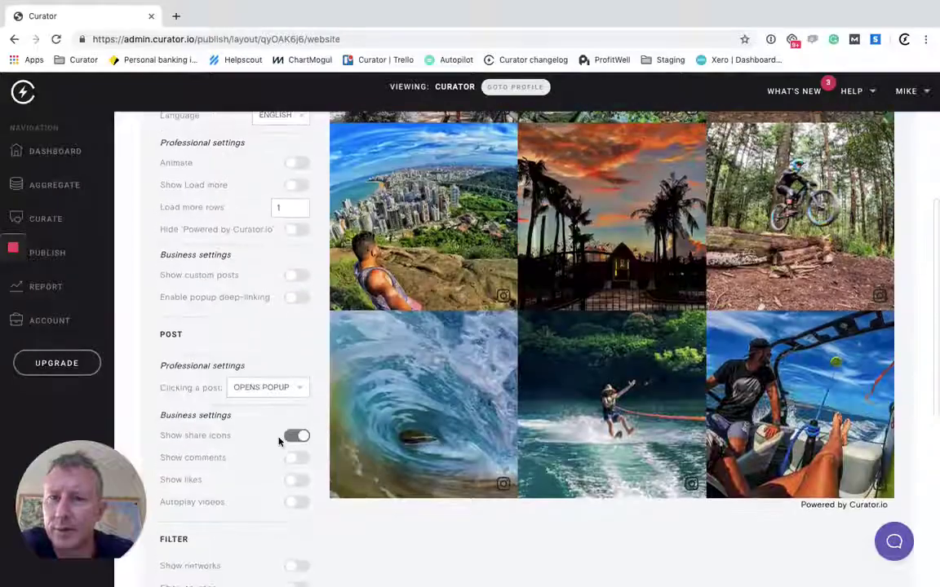
scroll(245, 303, "up", 5)
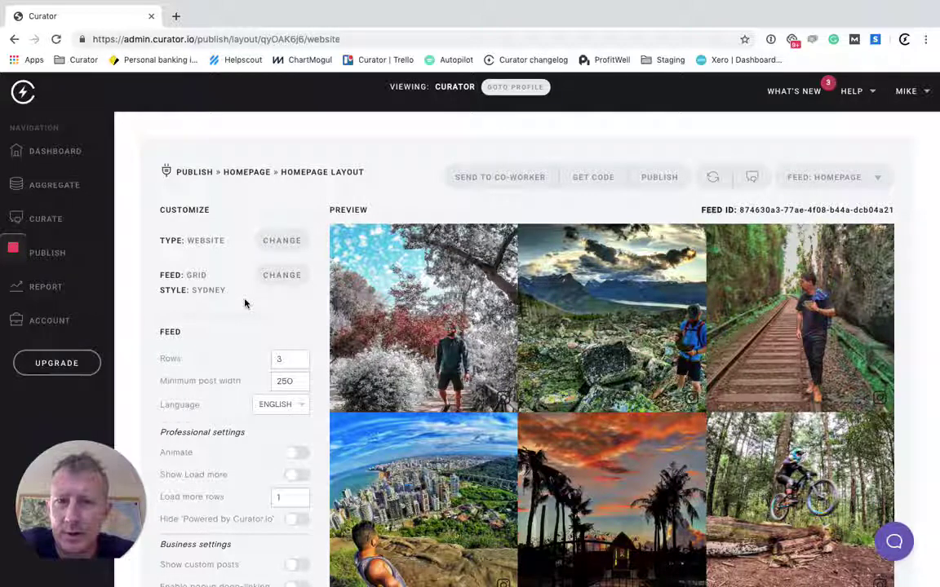
Step: View the feed's shareable co-worker demo page and copy the feed's embed code to the clipboard
left_click(495, 179)
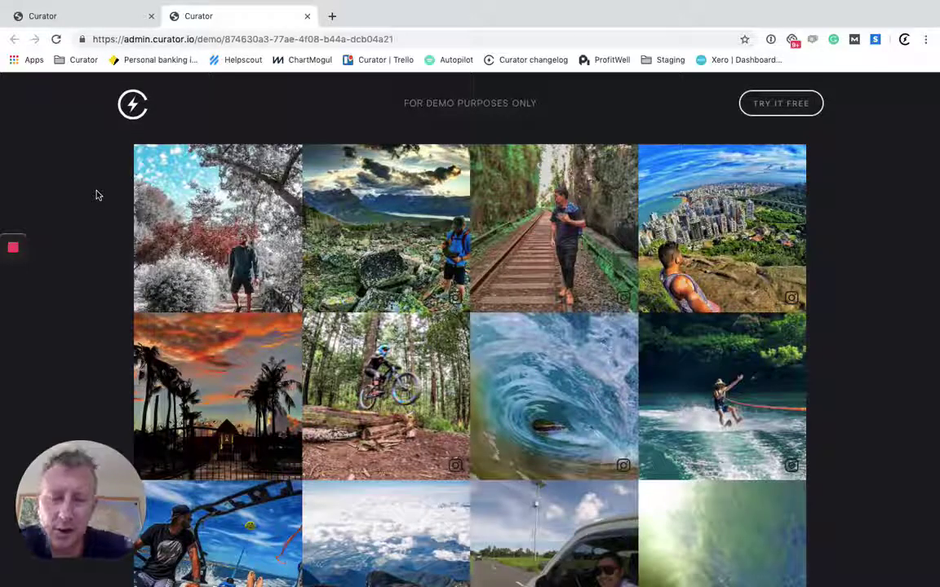
left_click(306, 16)
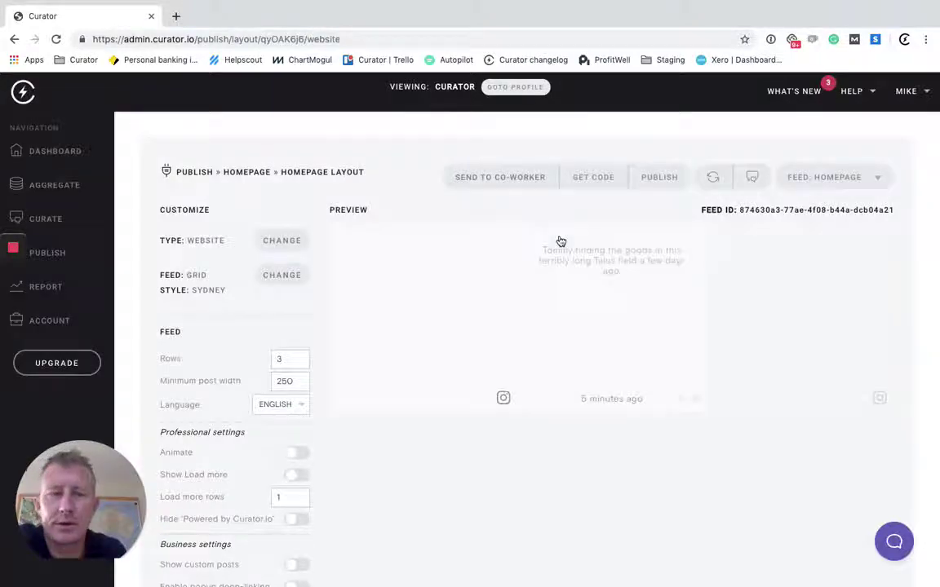
left_click(593, 177)
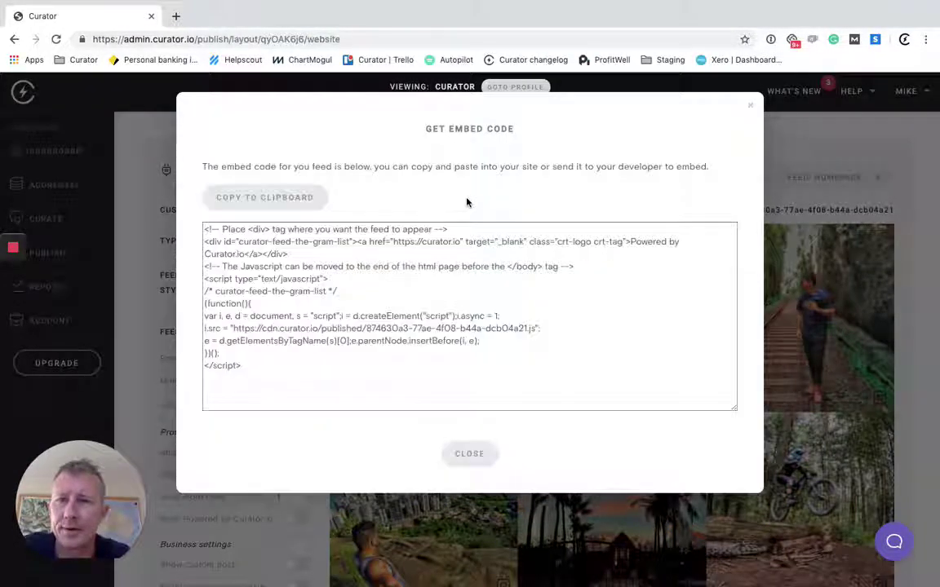
left_click(303, 200)
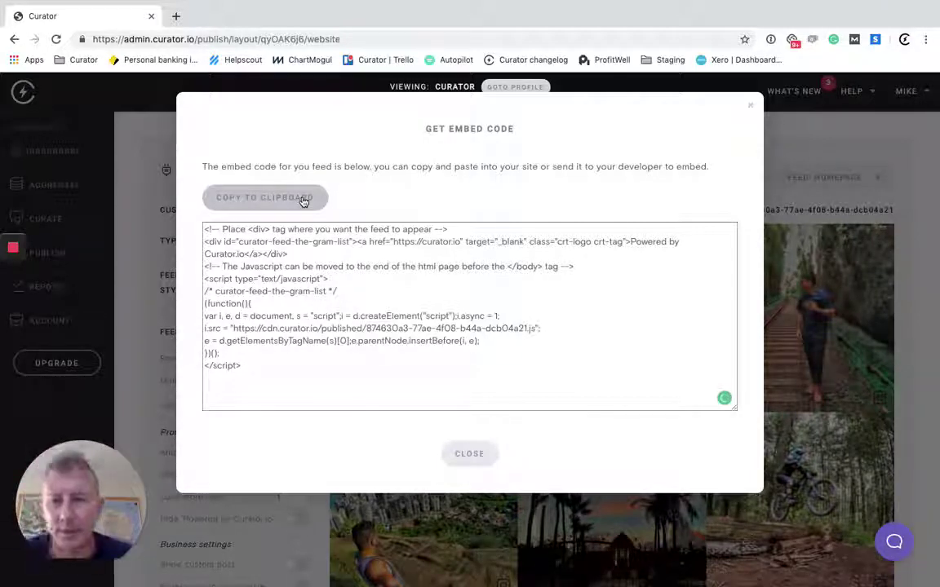
left_click(470, 454)
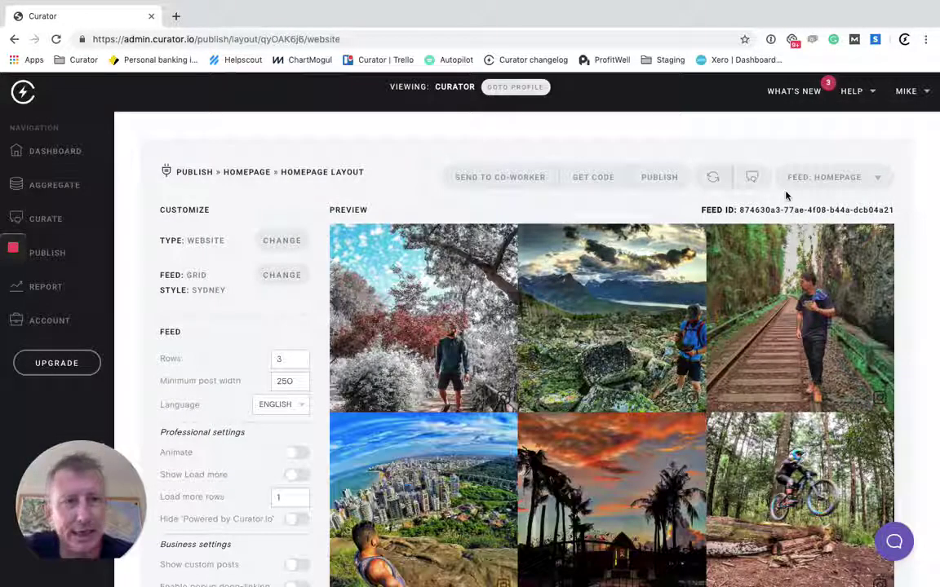
Step: Check the selectable feeds and change the Homepage layout's feed type to Event / Display
left_click(839, 185)
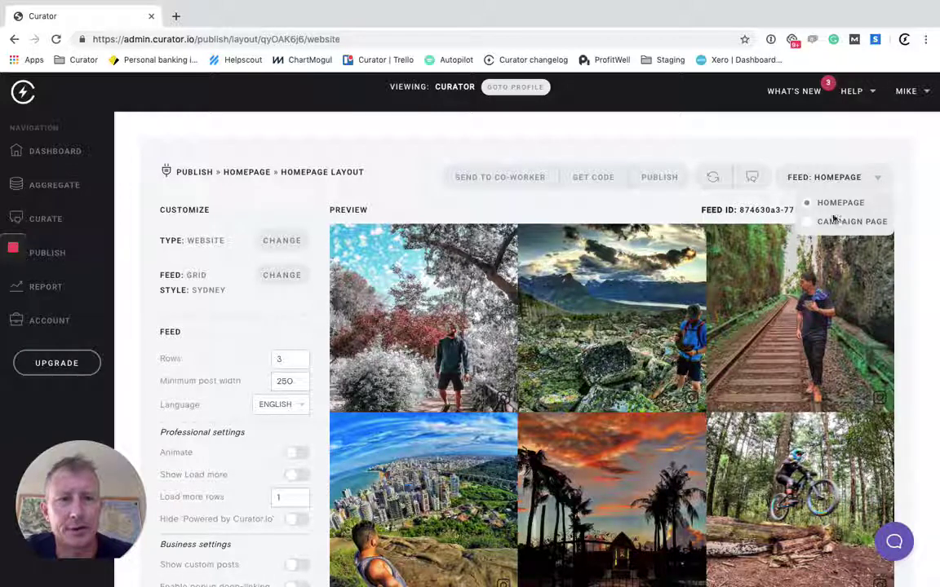
left_click(603, 198)
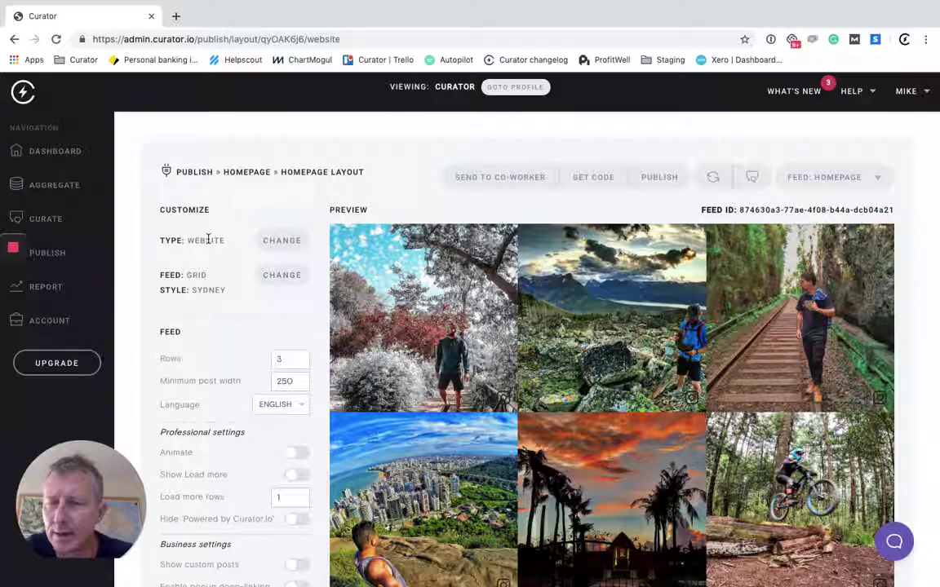
left_click(280, 240)
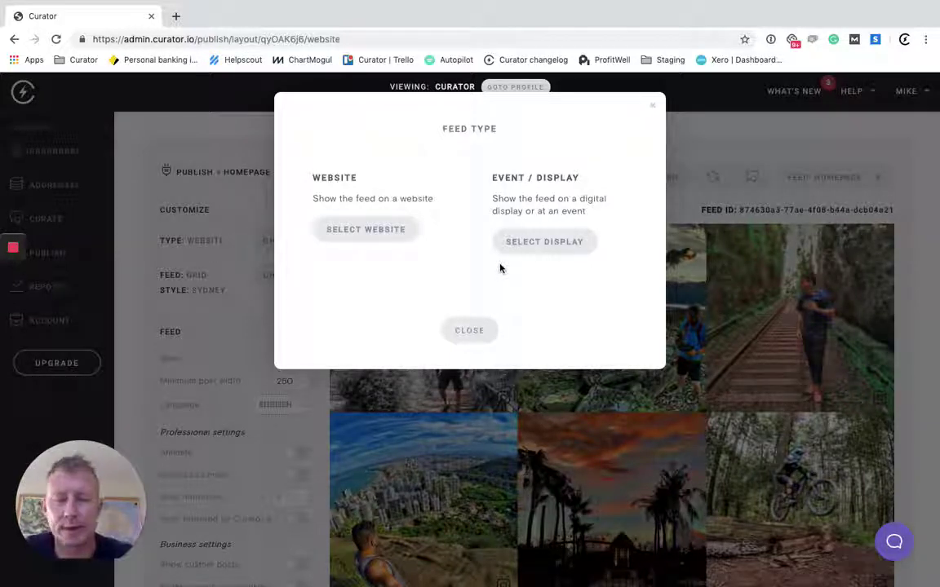
left_click(545, 242)
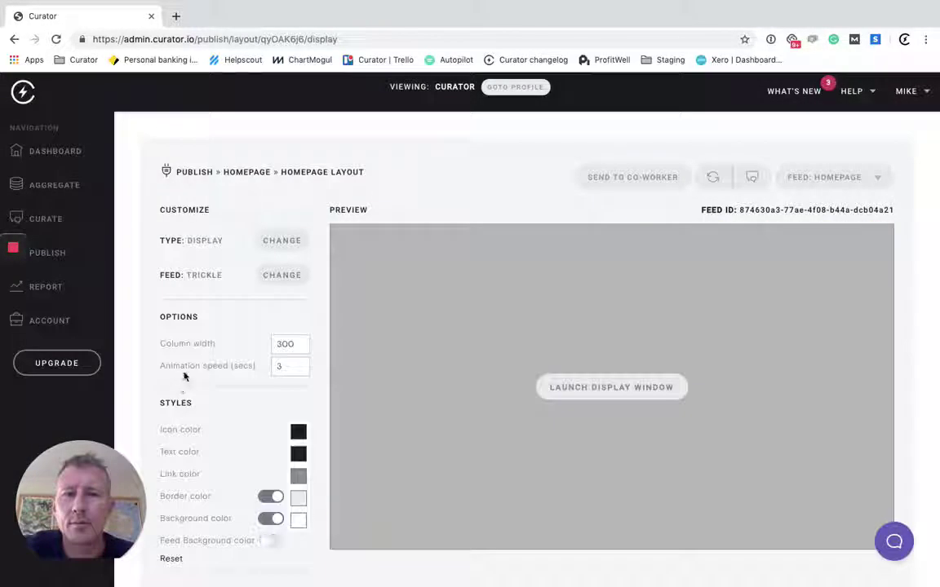
Step: View the Trickle feed in its launched display window and review the Scrolling and Trickle waterfall options
left_click(619, 388)
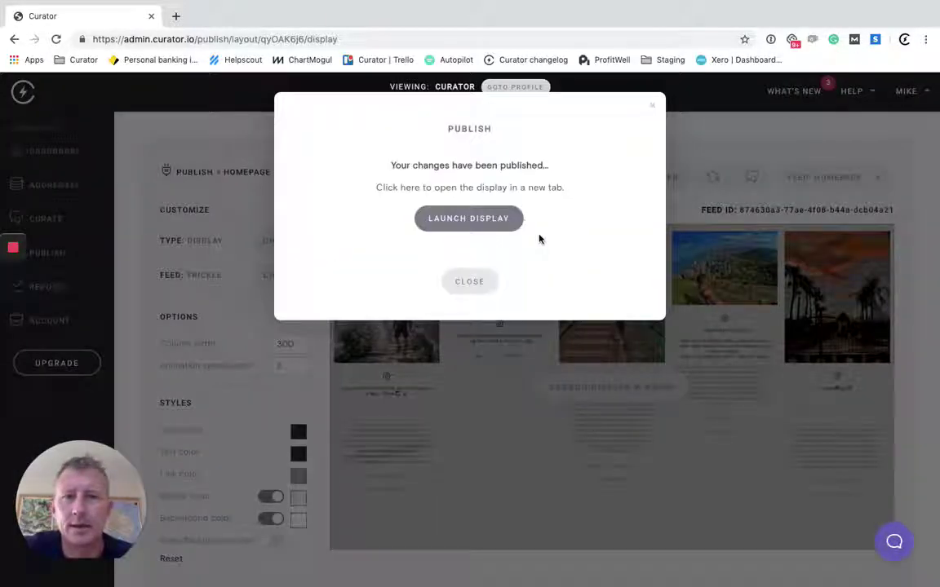
left_click(494, 225)
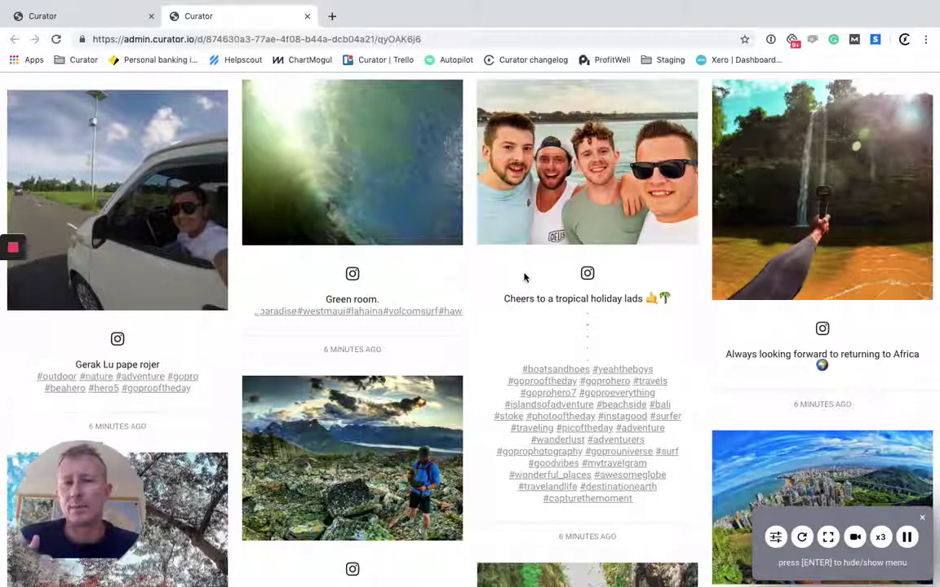
left_click(307, 16)
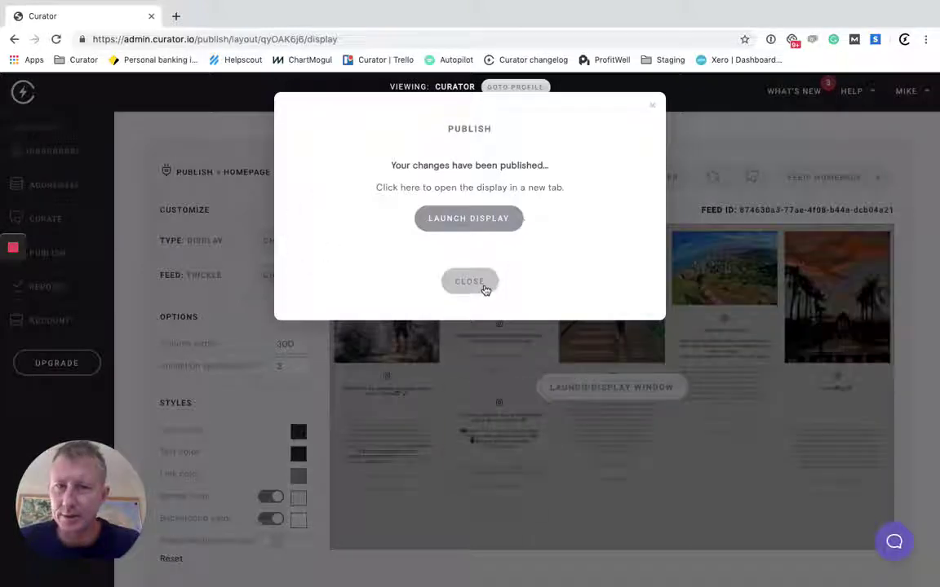
left_click(482, 286)
left_click(280, 277)
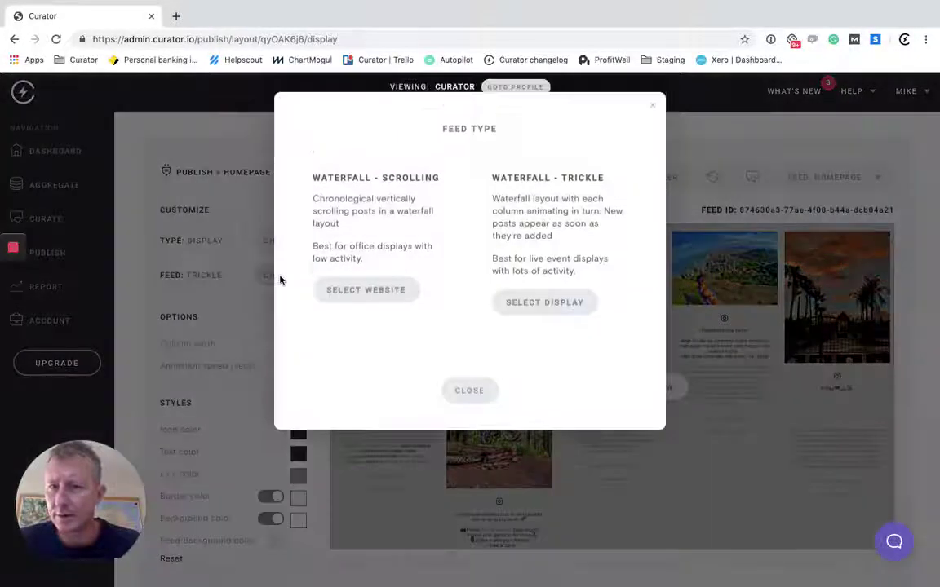
left_click(475, 398)
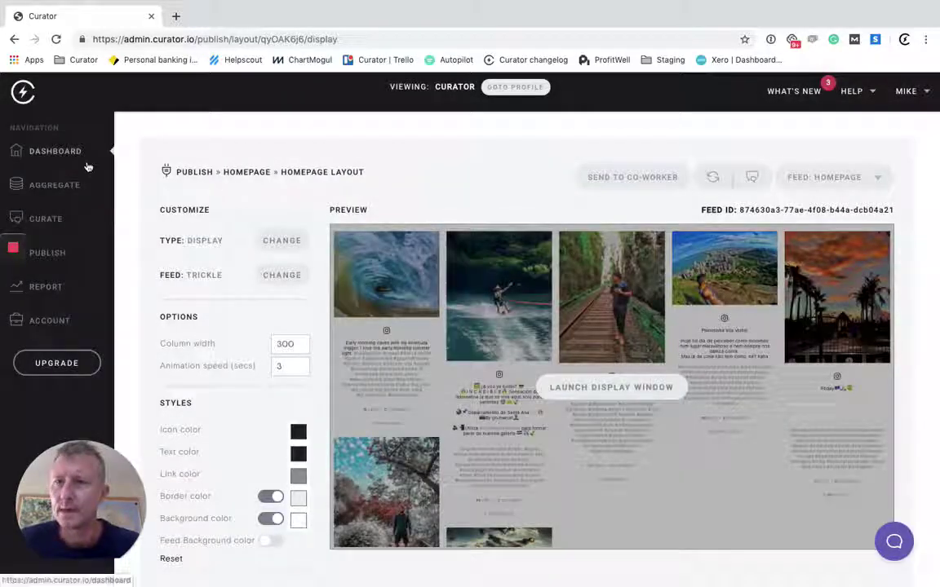
Step: Examine the Audience analytics chart in the reports
left_click(65, 290)
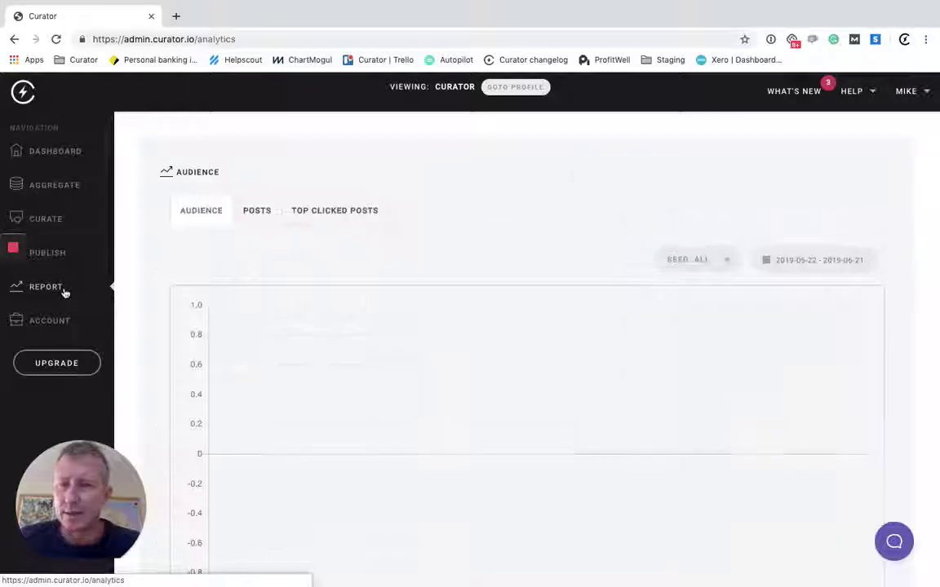
scroll(466, 372, "down", 2)
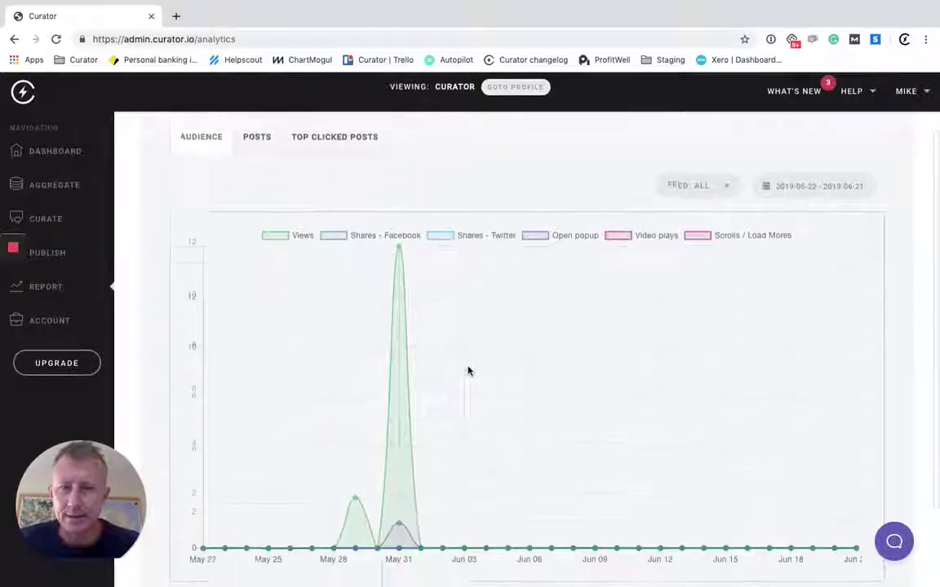
scroll(466, 371, "up", 2)
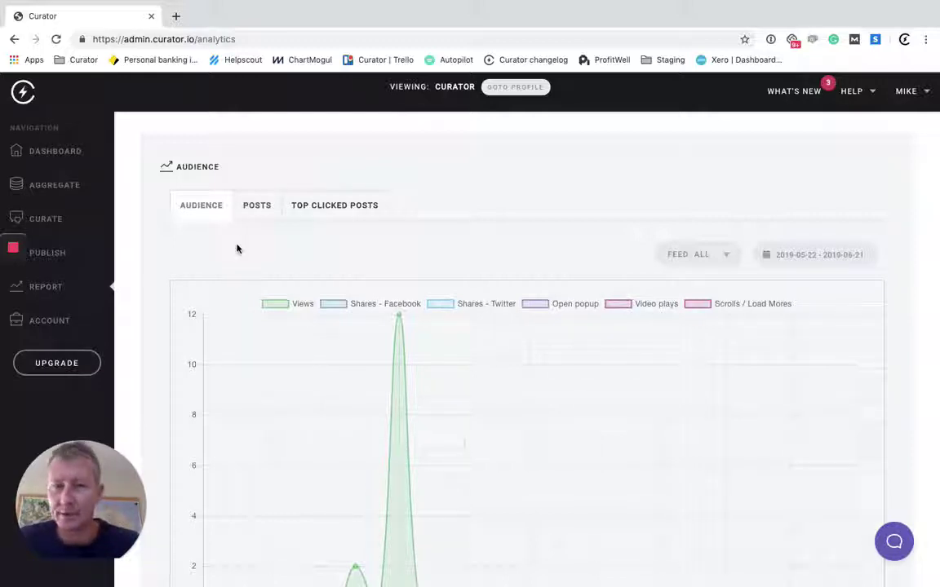
Step: Review the account's overview, subscription, social network connections, invoices and users
left_click(64, 319)
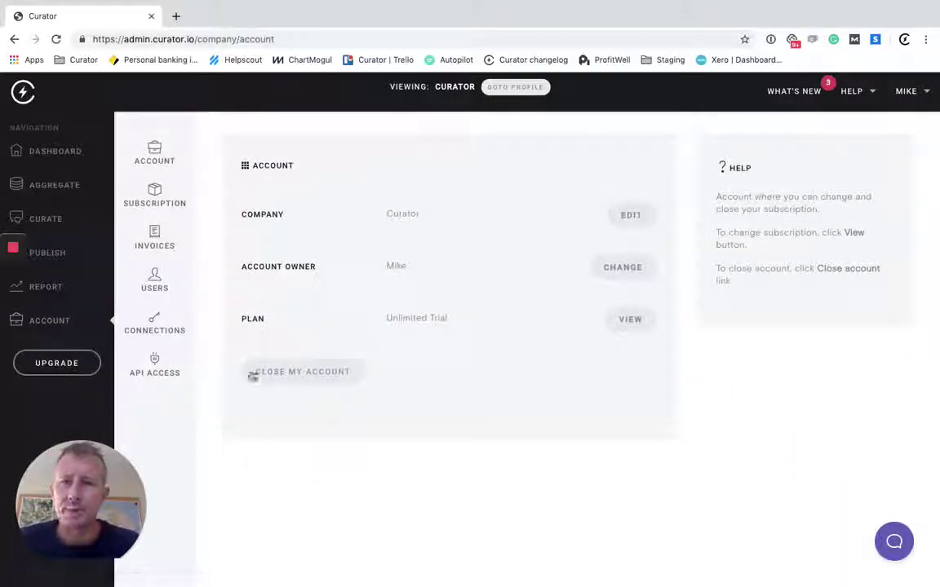
left_click(158, 204)
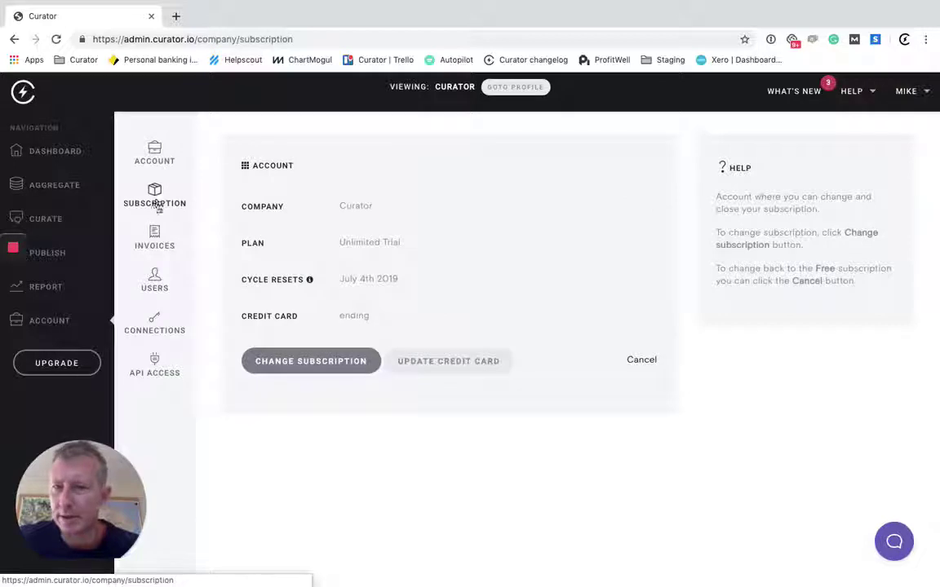
left_click(154, 329)
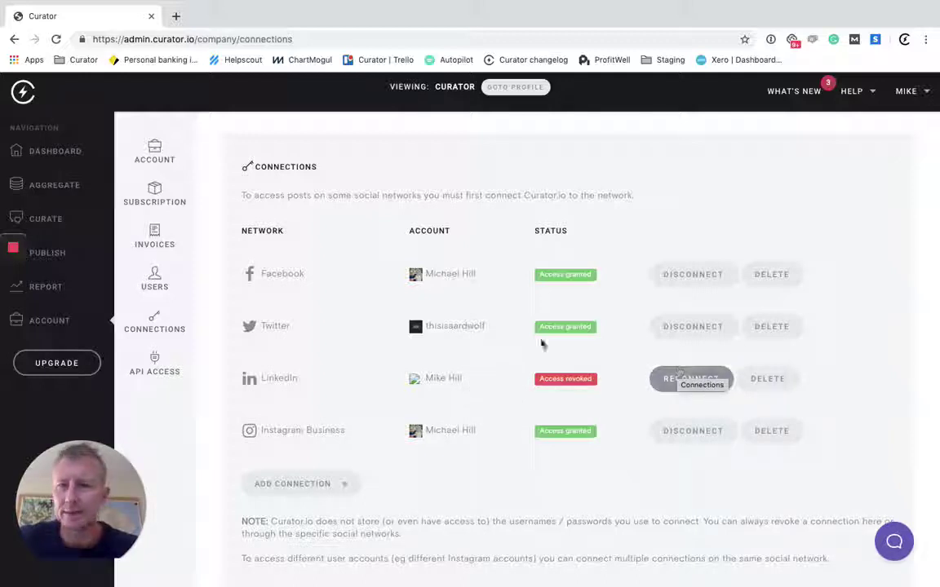
left_click(165, 236)
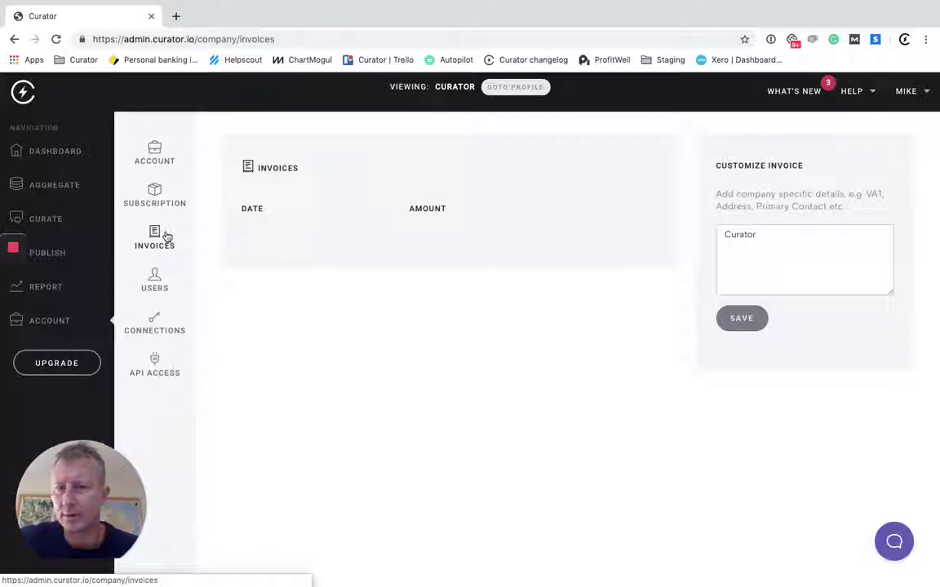
left_click(159, 285)
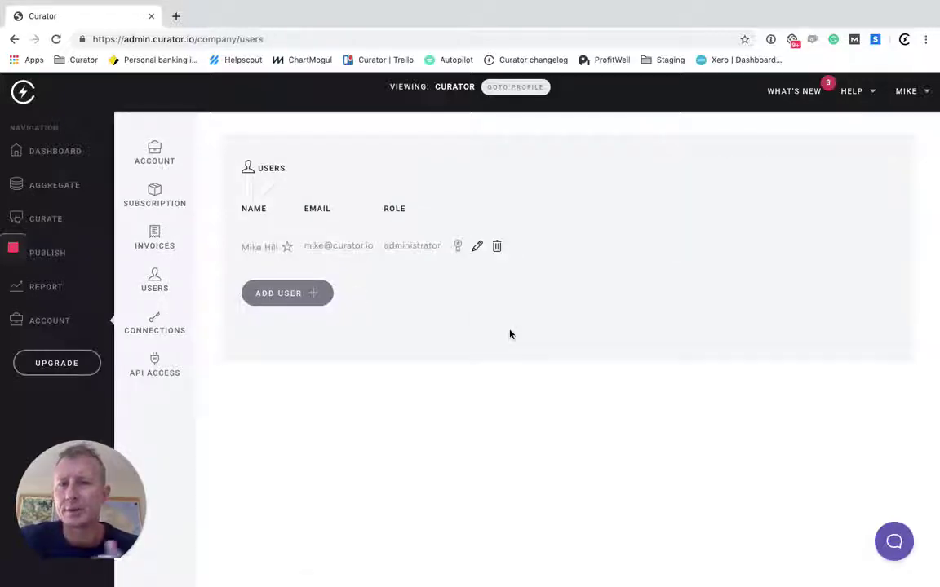
Step: Start adding a new account user and set the user's role to curator
left_click(301, 303)
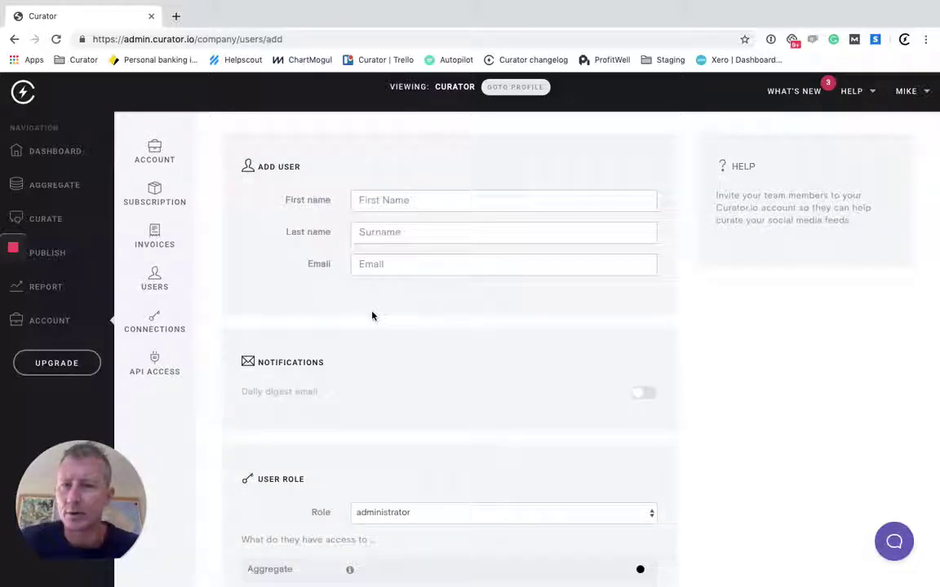
scroll(372, 316, "down", 2)
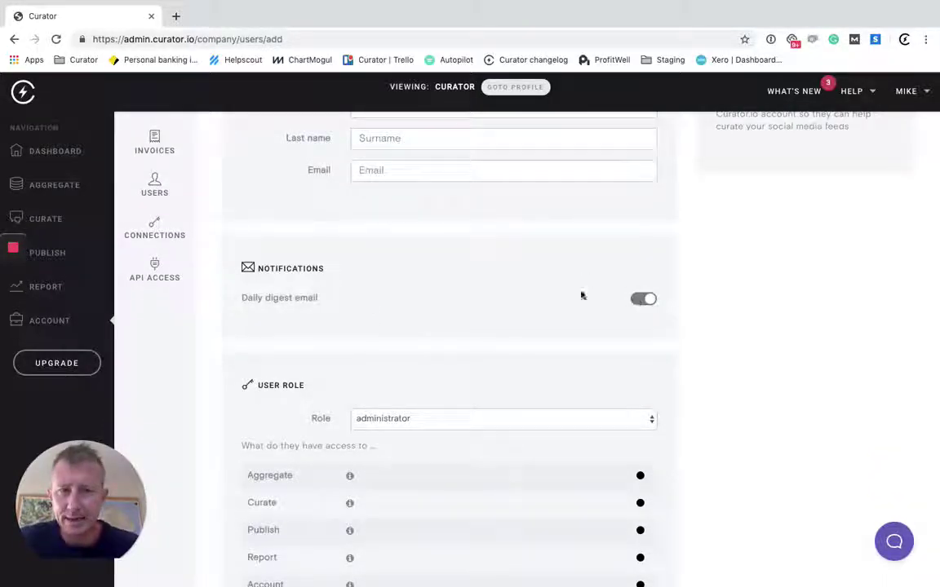
scroll(514, 295, "down", 3)
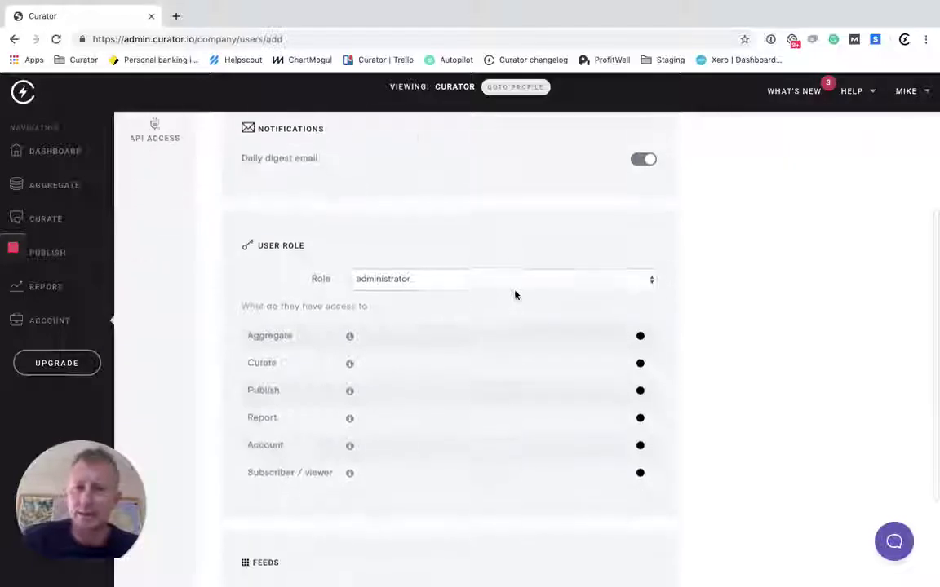
left_click(504, 285)
left_click(467, 304)
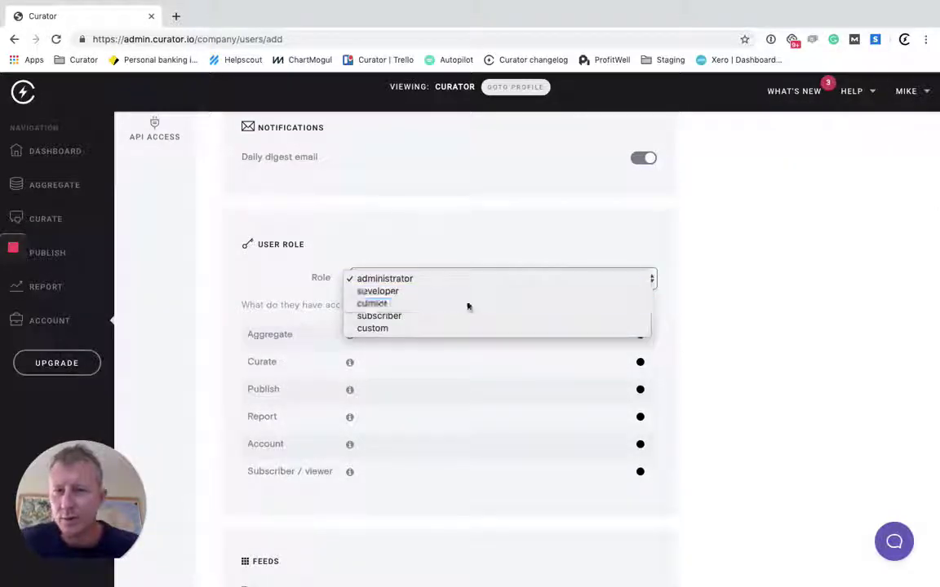
Step: Limit the new user's access to selected feeds and enable only the Campaign Page feed
scroll(468, 306, "down", 3)
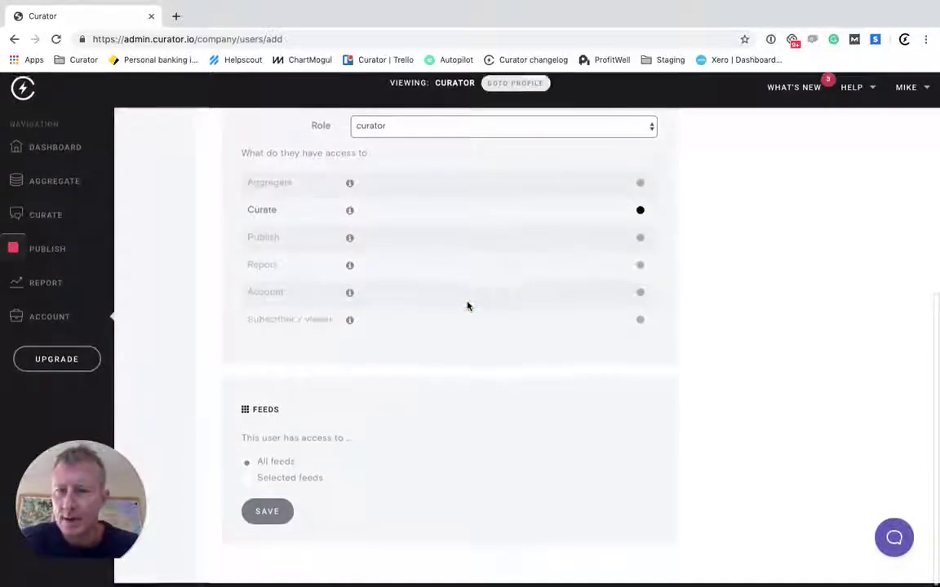
left_click(249, 483)
scroll(503, 405, "down", 1)
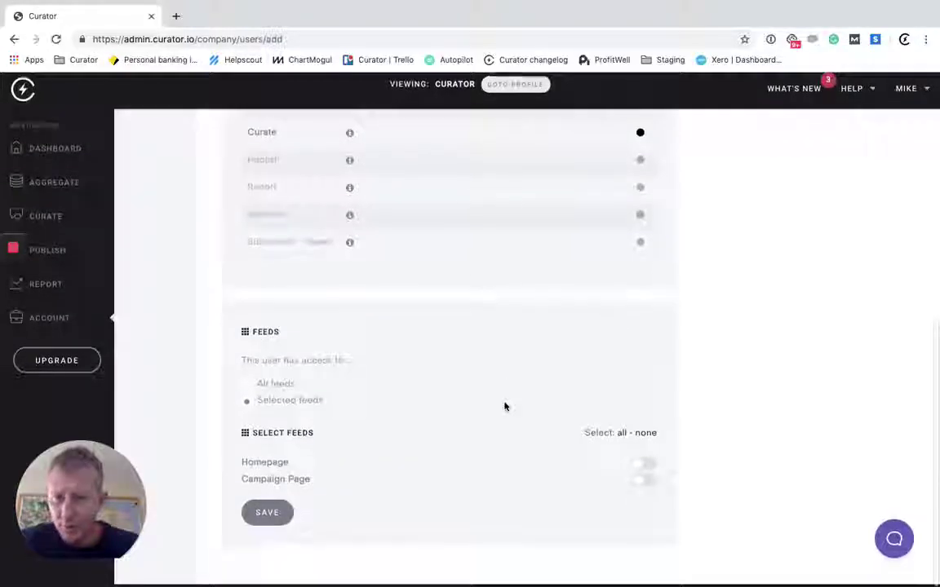
left_click(641, 483)
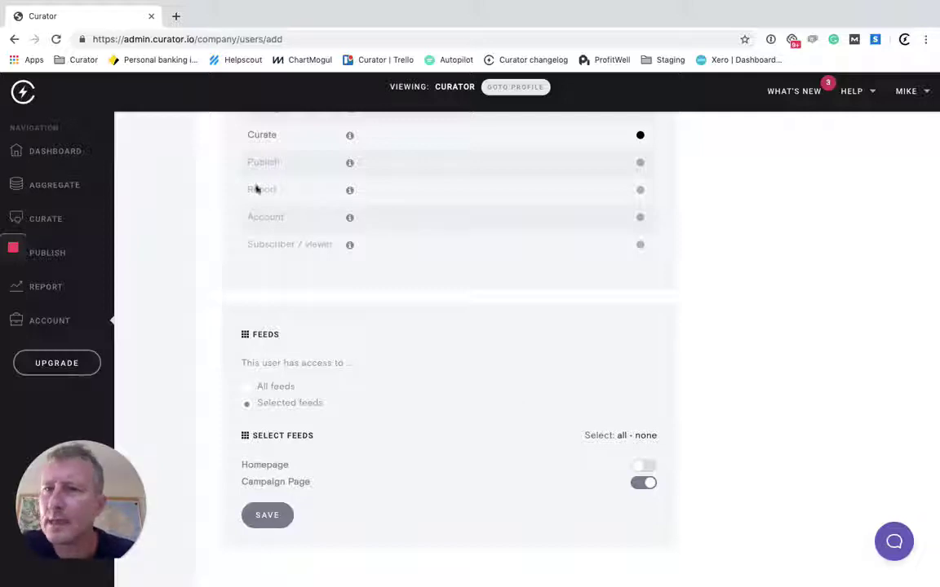
Step: Return to the dashboard and review the plan details and onboarding checklist
left_click(78, 153)
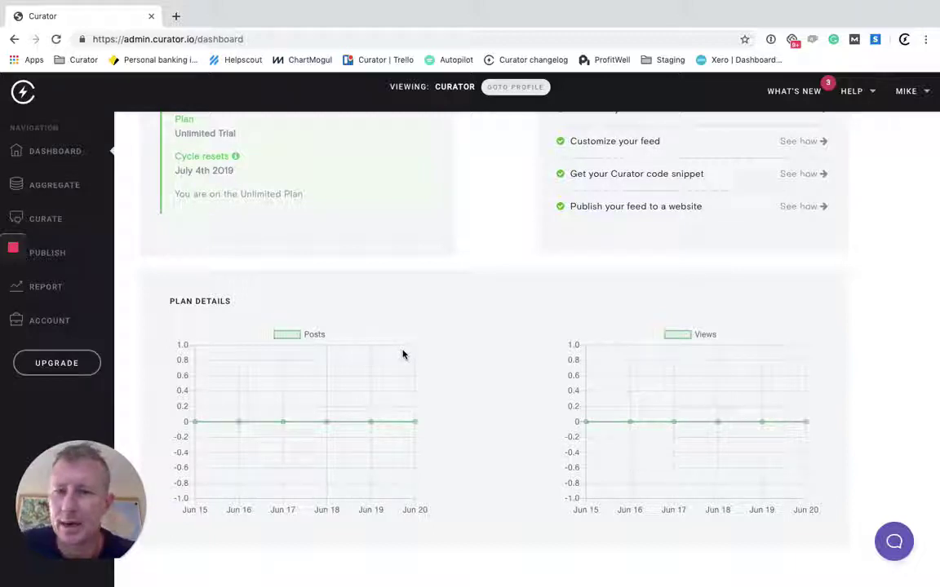
scroll(402, 354, "up", 3)
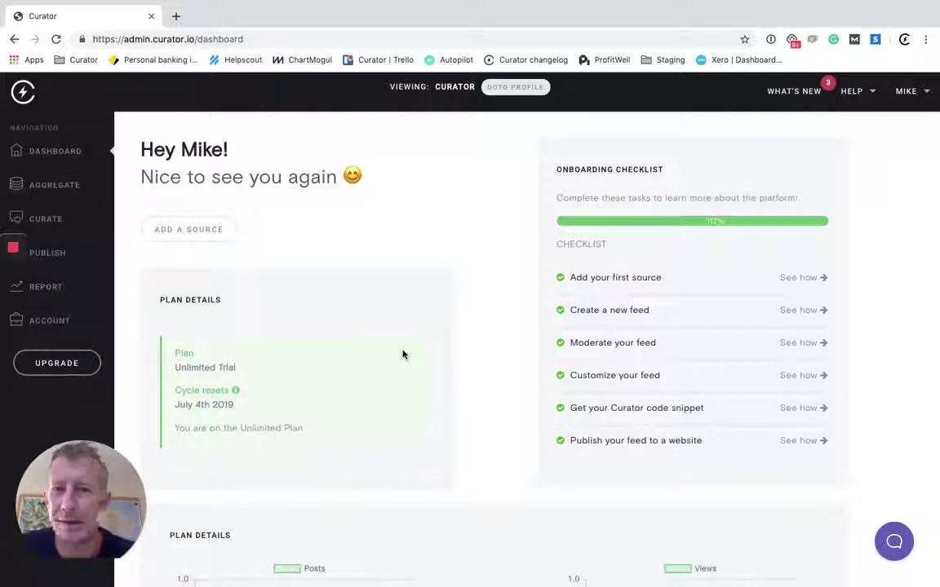
mouse_move(16, 252)
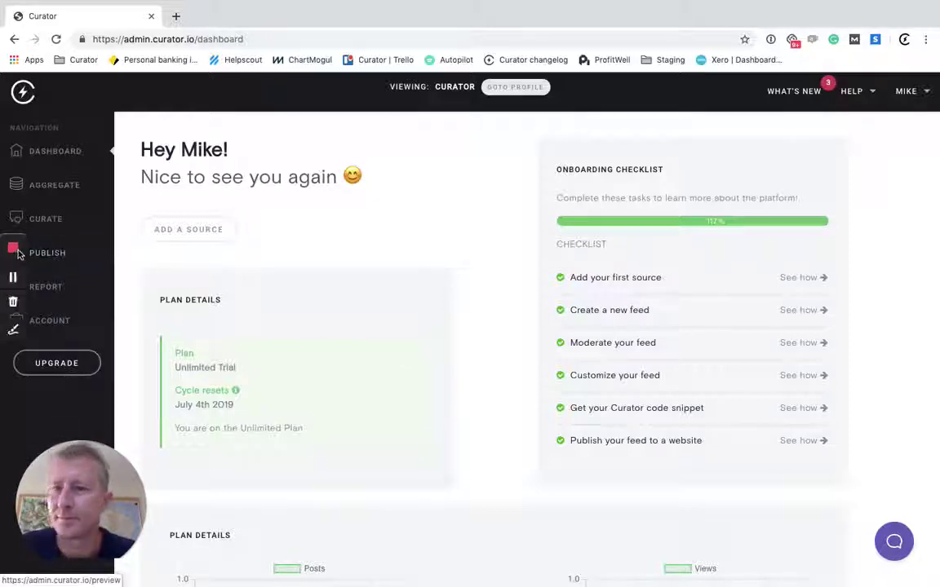